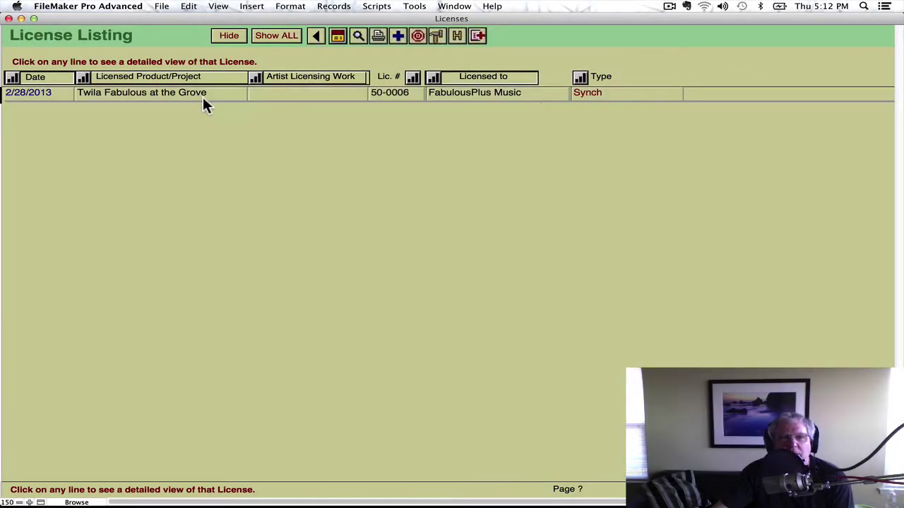
# Start new license record 50-0007 beside the Twila Fabulous at the Grove license.
pyautogui.click(202, 98)
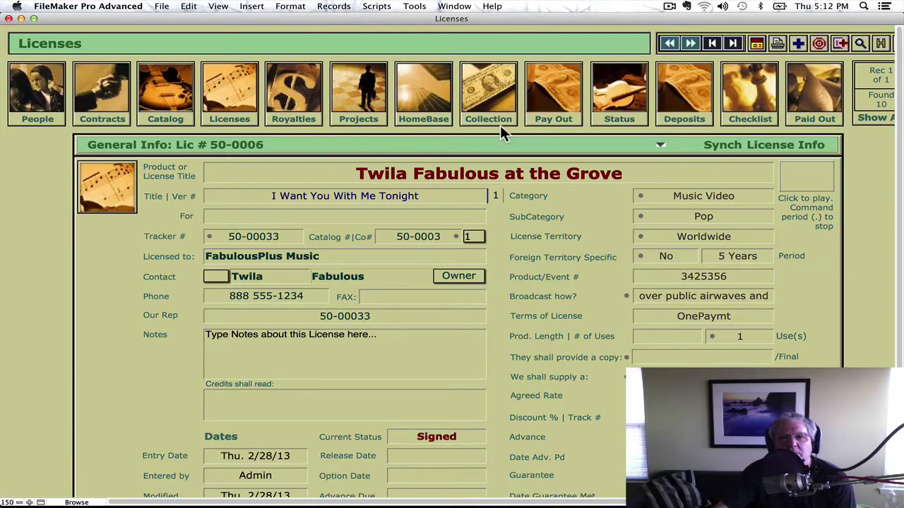
pyautogui.click(797, 46)
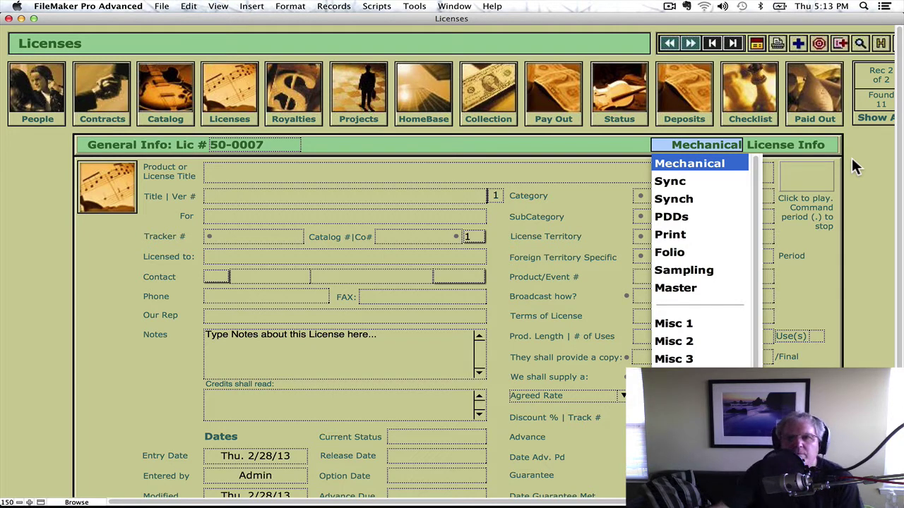
# Set license type to Synch and title it 'Twila Fabulous at the Grove_Music Video'.
pyautogui.click(678, 199)
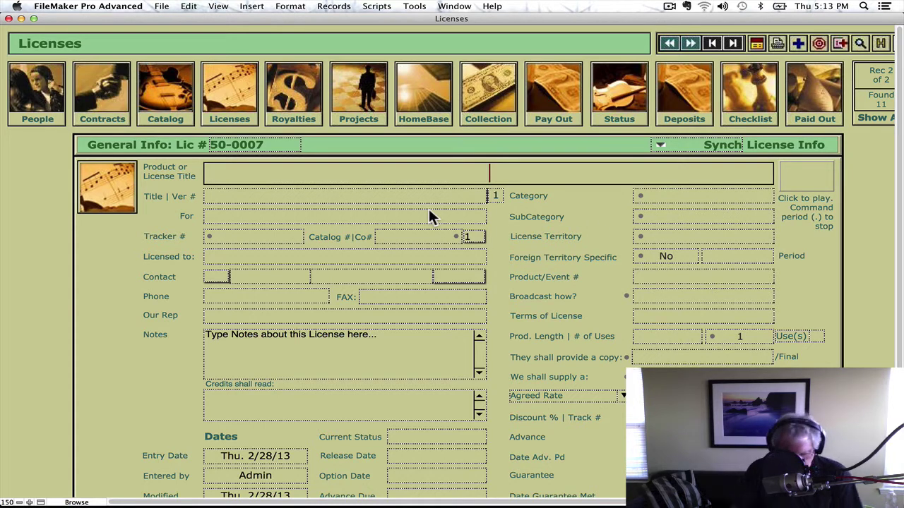
pyautogui.write('Twila')
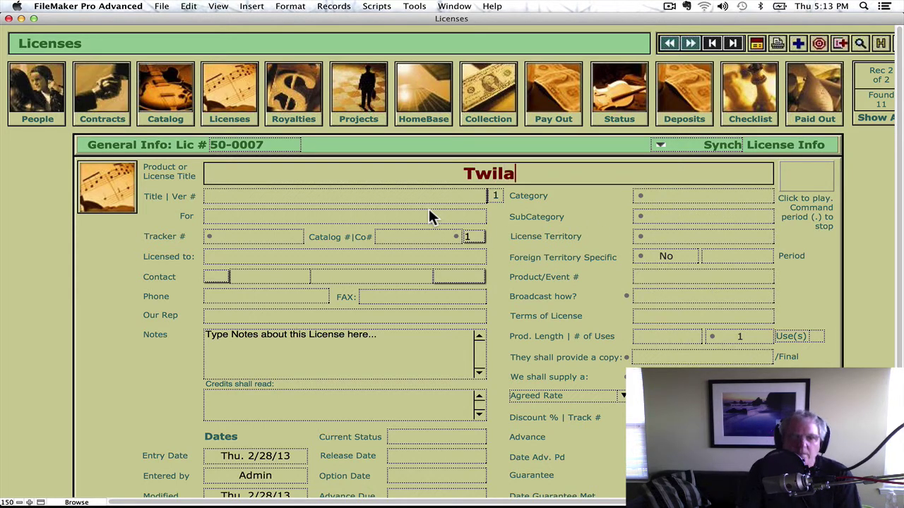
pyautogui.write(' Fa')
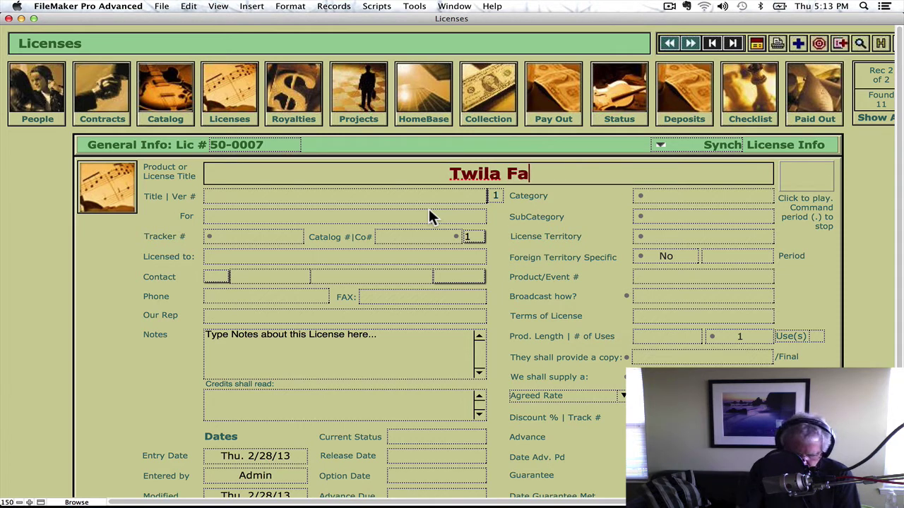
pyautogui.write('bulo')
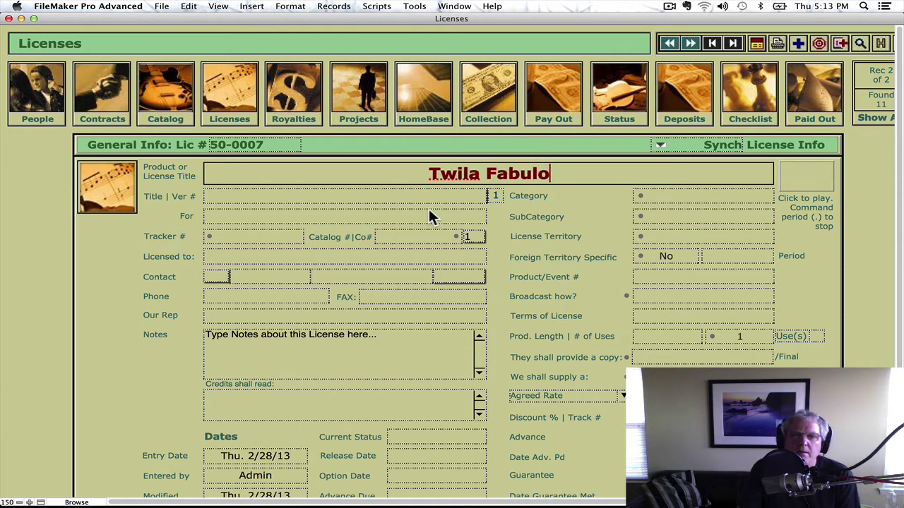
pyautogui.write('us at the Gr')
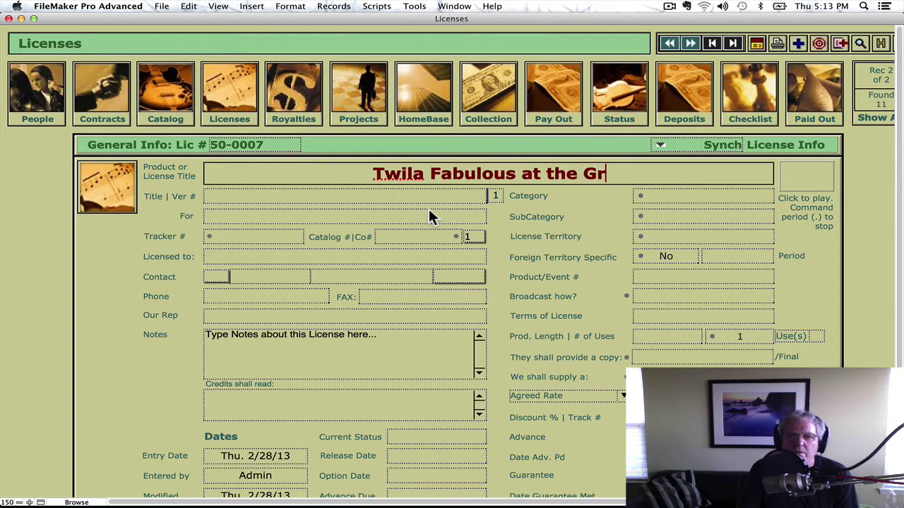
pyautogui.write('ove')
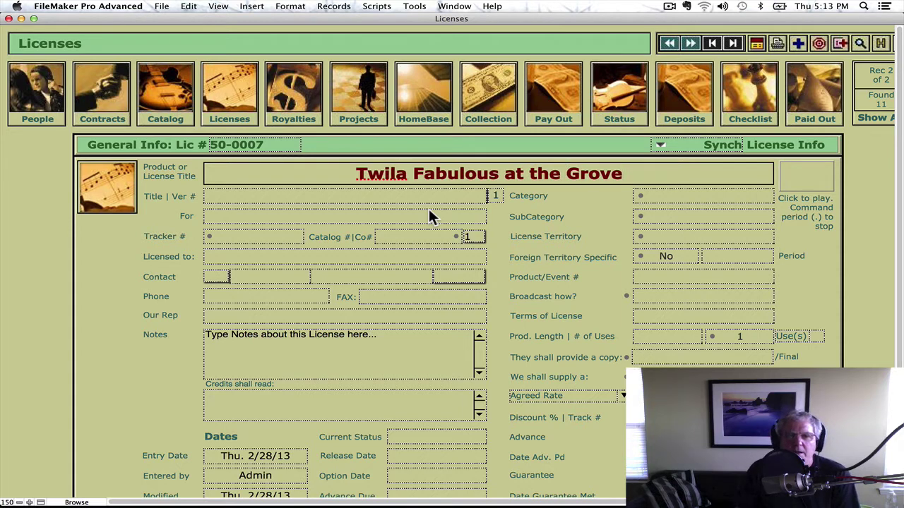
pyautogui.write('_Mus')
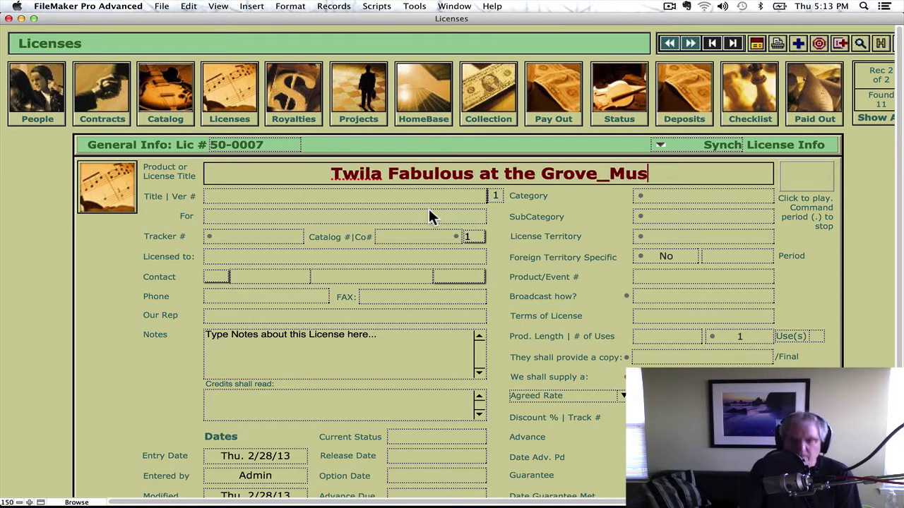
pyautogui.write('ic Video')
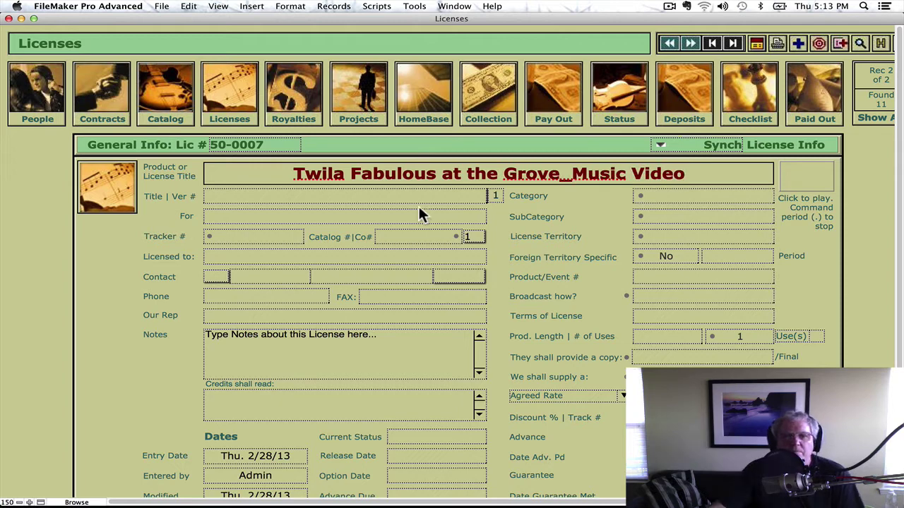
pyautogui.press('KP_Enter')
# Assign catalog song 50-0003 'I Want You With Me Tonight' and licensee FabulousPlus Music.
pyautogui.click(406, 237)
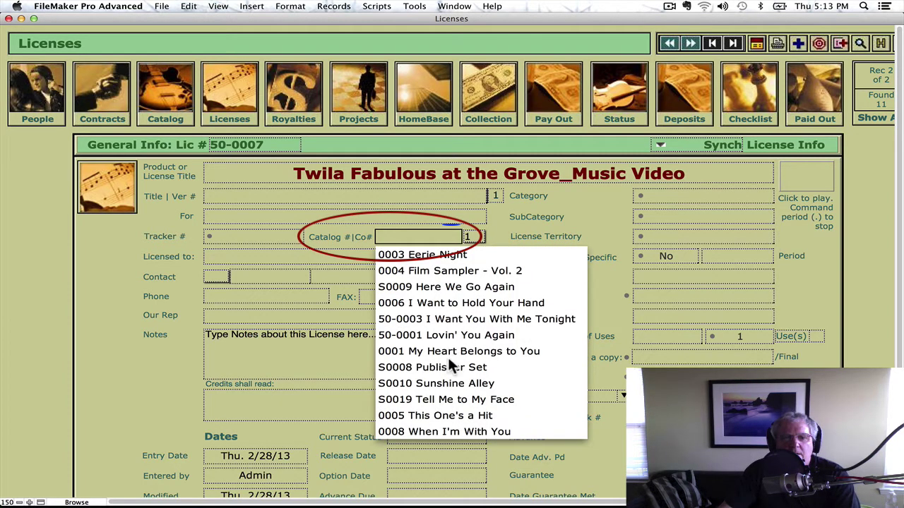
pyautogui.click(472, 320)
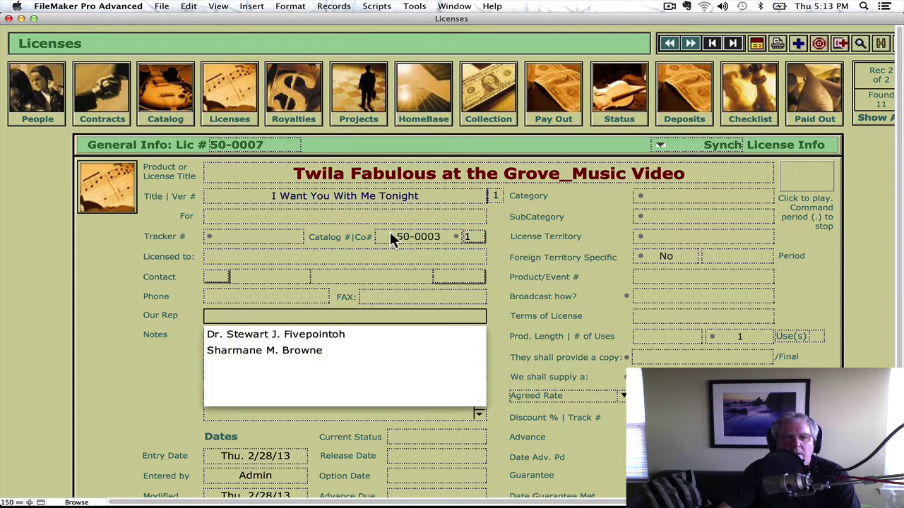
pyautogui.click(258, 236)
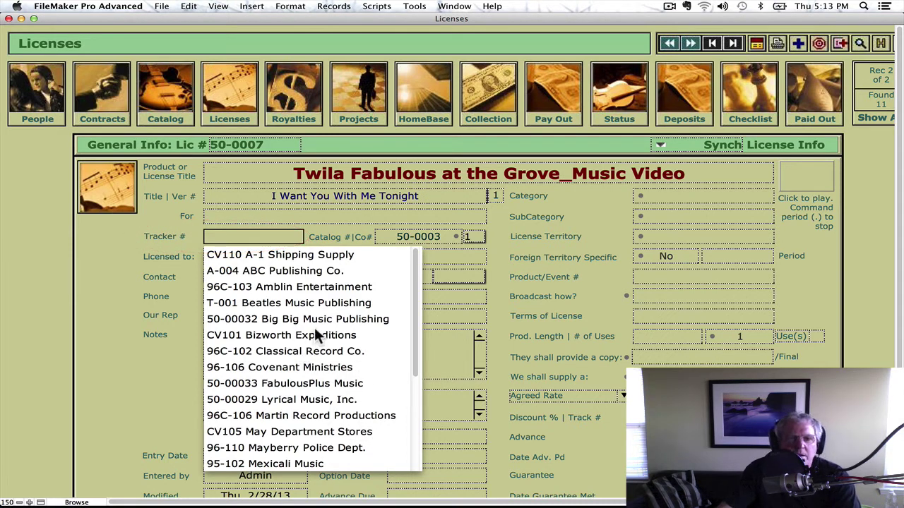
pyautogui.click(266, 388)
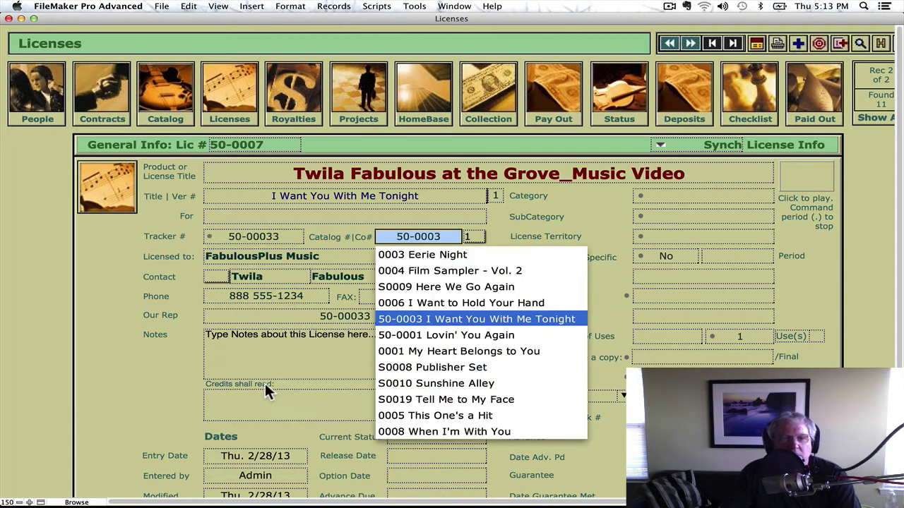
pyautogui.click(180, 358)
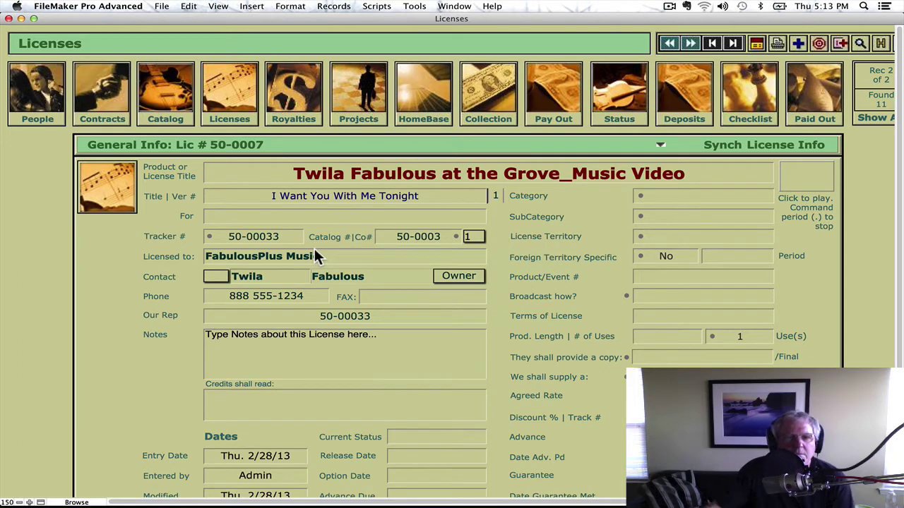
pyautogui.click(281, 370)
# Set the license category to Music Video with subcategory Pop.
pyautogui.click(291, 404)
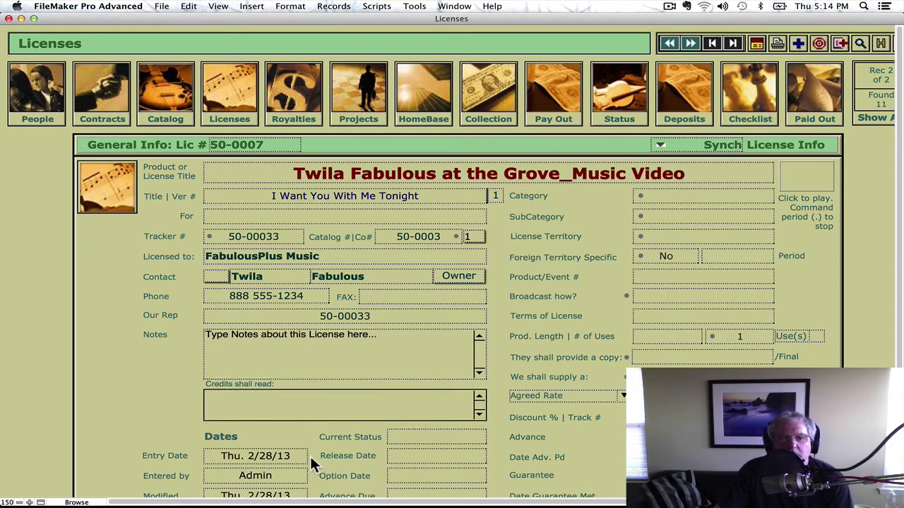
pyautogui.click(712, 198)
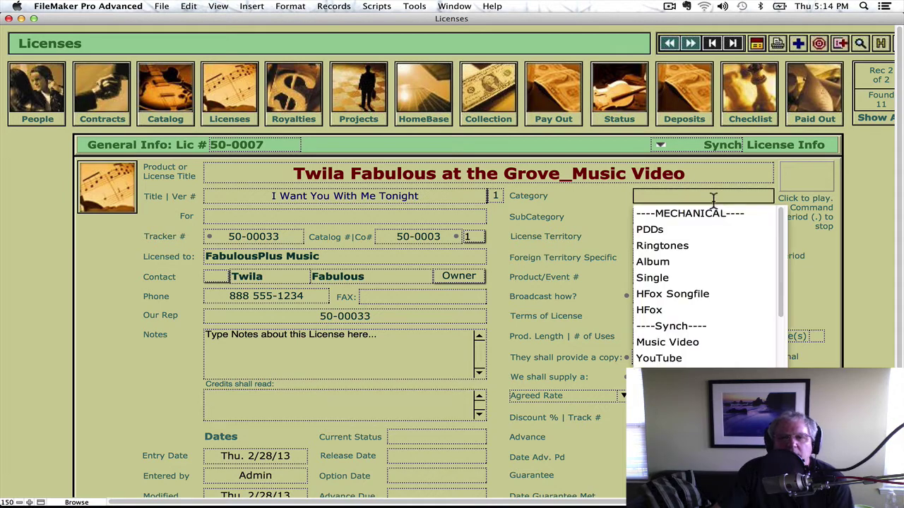
pyautogui.click(699, 341)
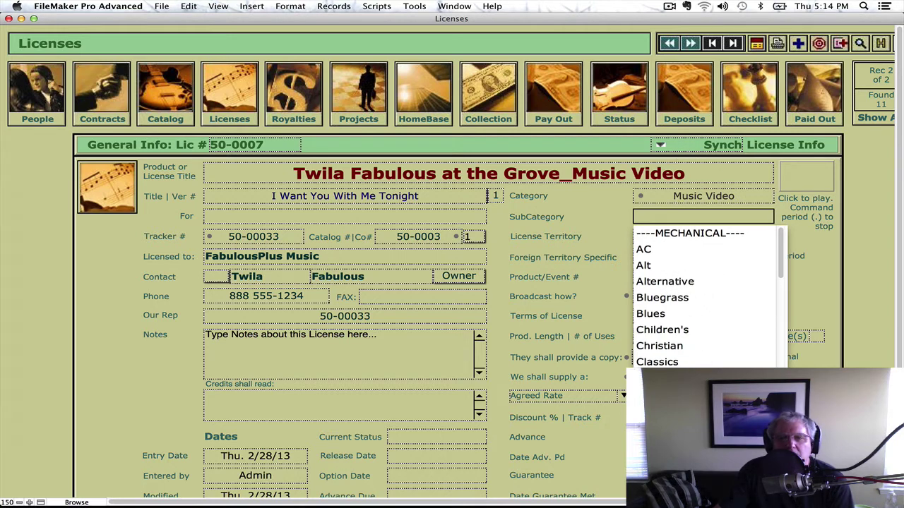
pyautogui.scroll(-5, 674, 332)
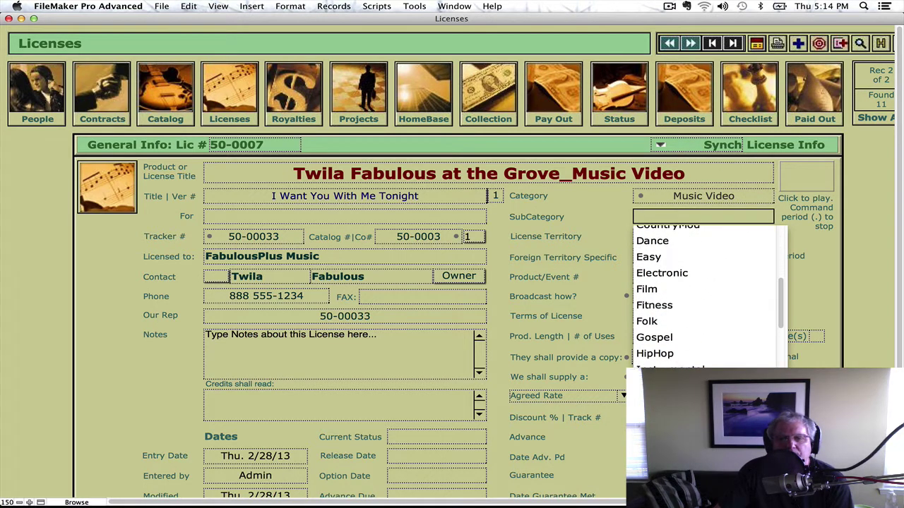
pyautogui.scroll(-5, 671, 318)
pyautogui.scroll(-2, 681, 321)
pyautogui.click(682, 322)
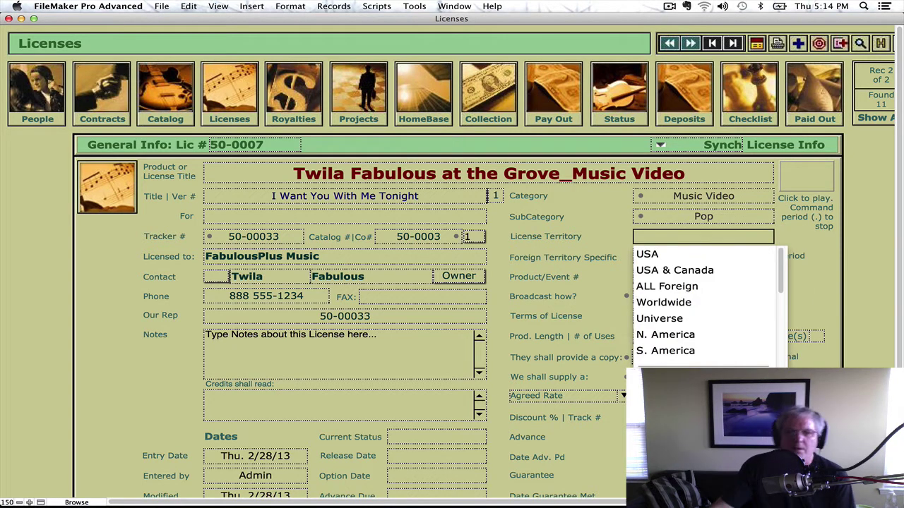
# Set Worldwide territory, not foreign-specific, 5 Years period, and Product/Event # 44355.
pyautogui.click(680, 305)
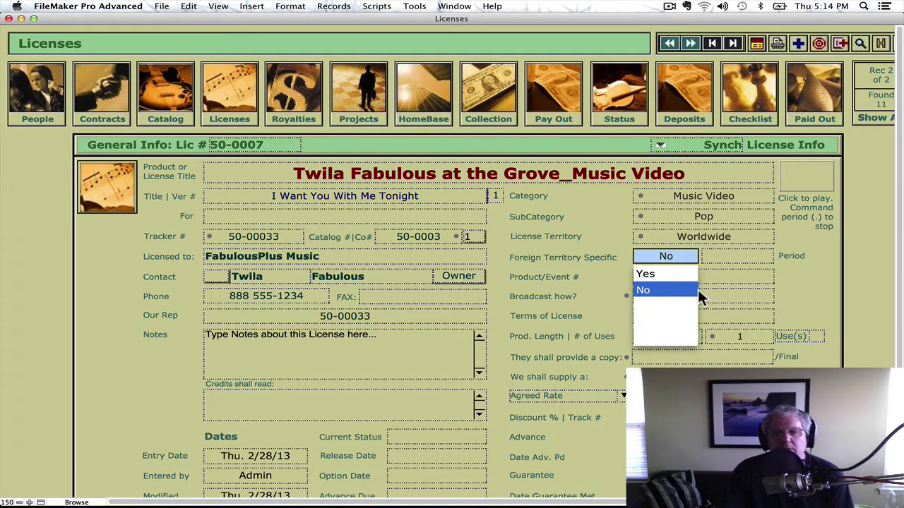
pyautogui.click(733, 259)
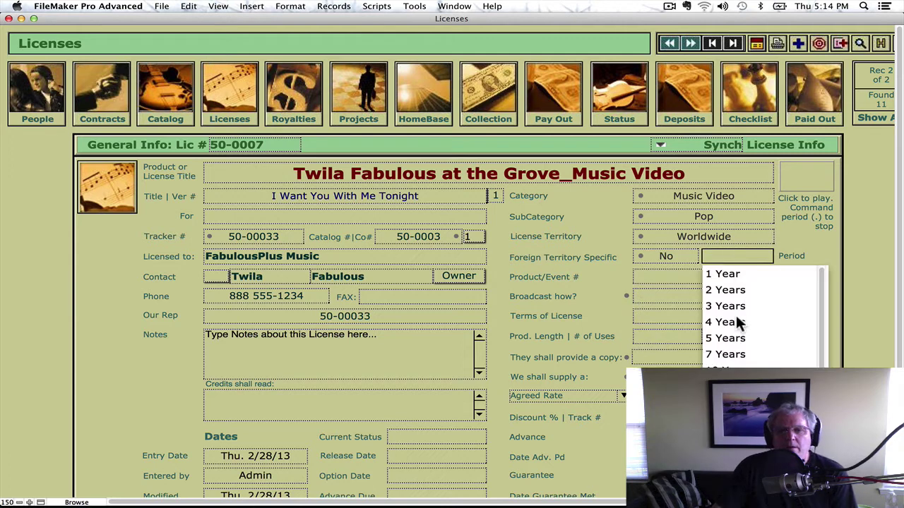
pyautogui.click(734, 337)
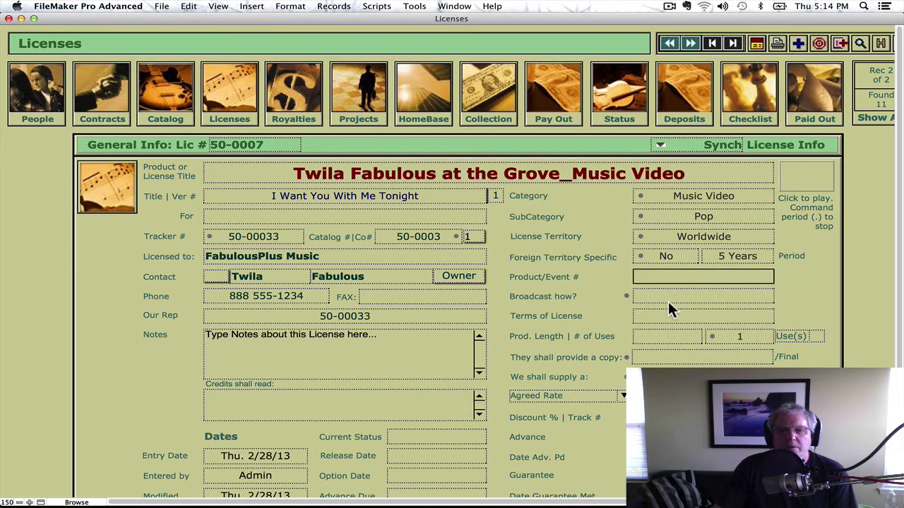
pyautogui.write('44355')
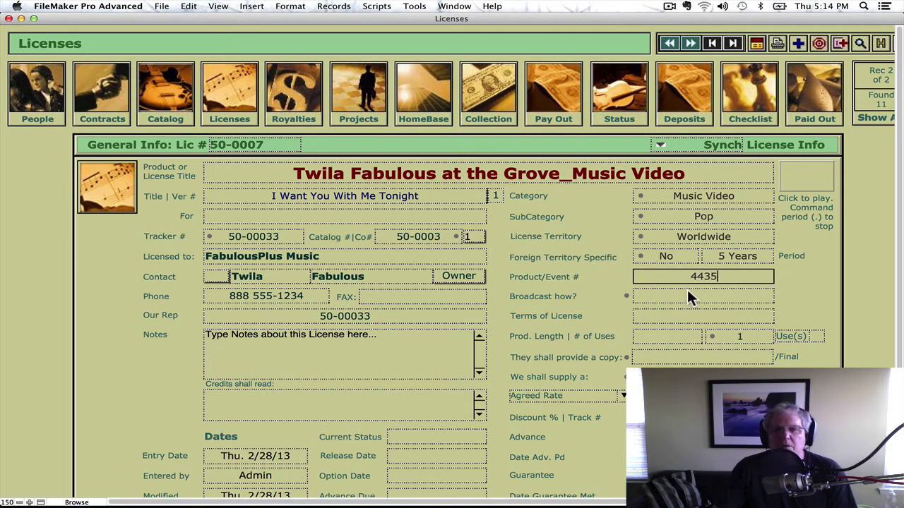
pyautogui.click(702, 297)
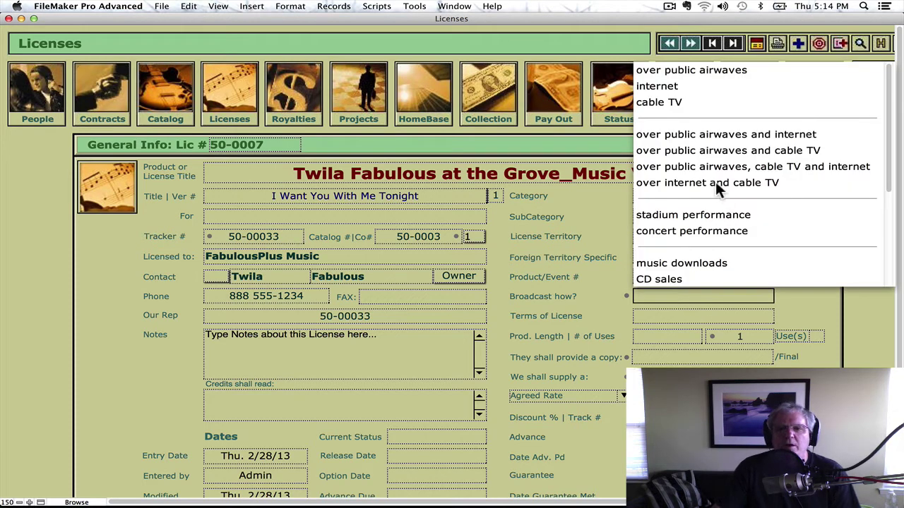
# Set broadcast over public airwaves and internet, with OnePaymt license terms.
pyautogui.click(682, 138)
pyautogui.click(681, 137)
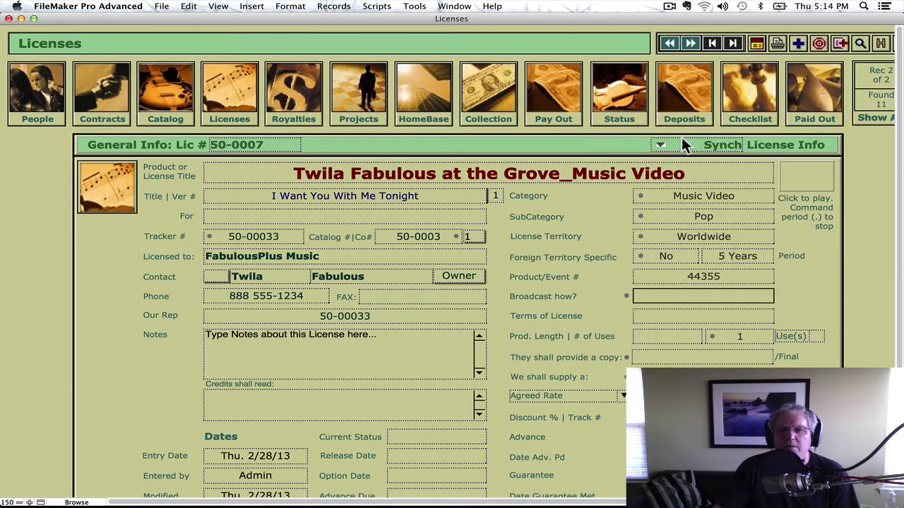
pyautogui.click(772, 317)
pyautogui.click(623, 339)
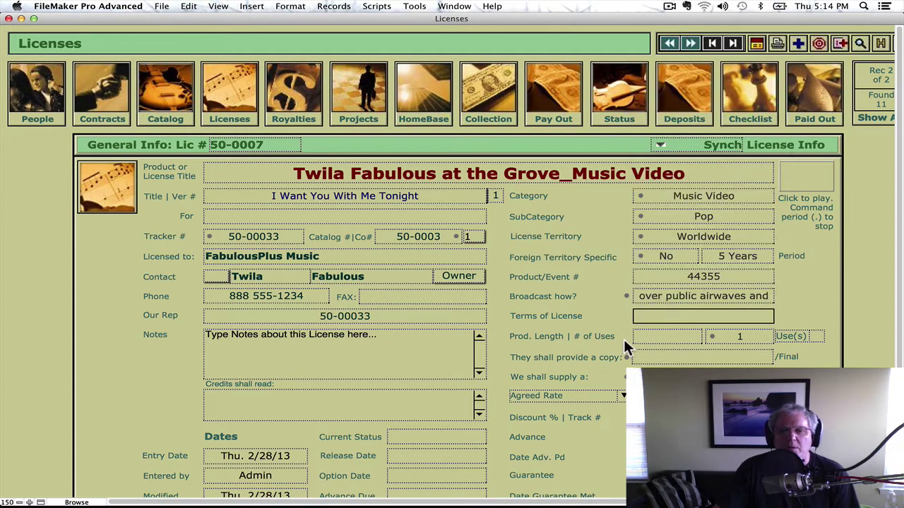
pyautogui.click(665, 318)
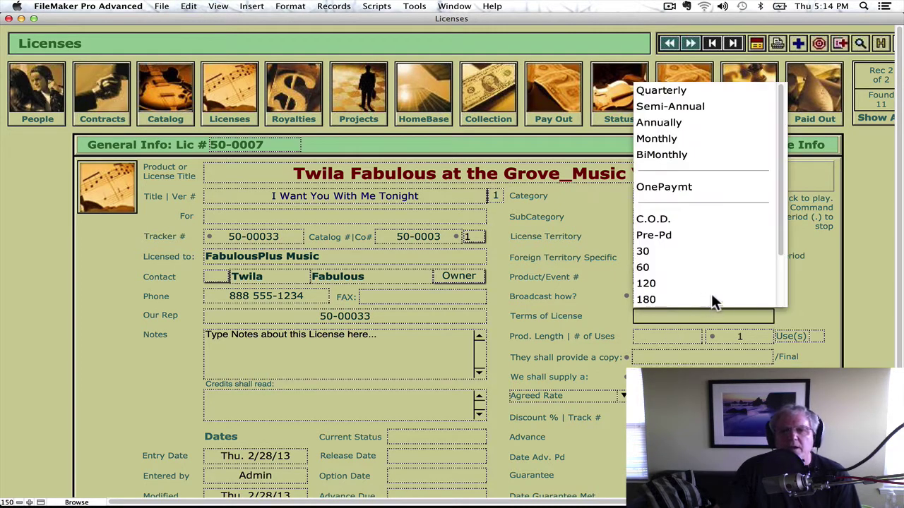
pyautogui.click(663, 188)
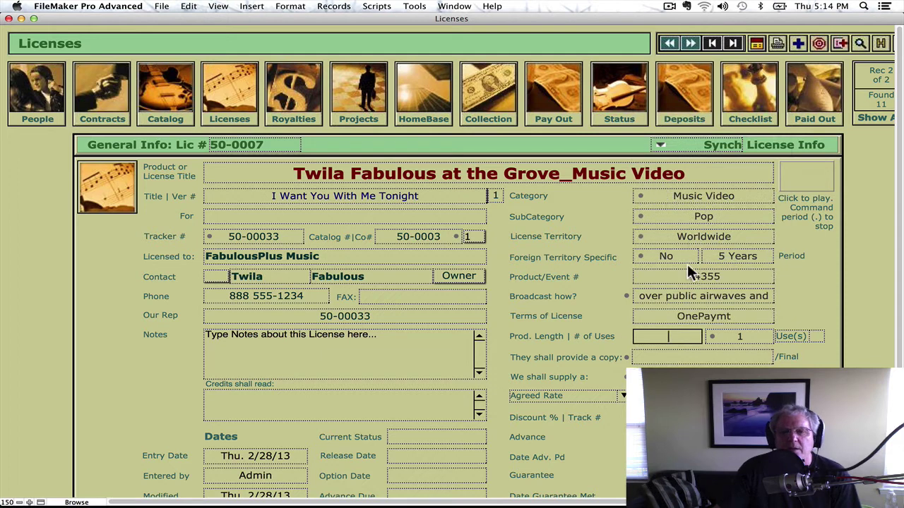
# Require an HD BluRay disc copy from the licensee, leave our supply empty, and commit.
pyautogui.click(671, 359)
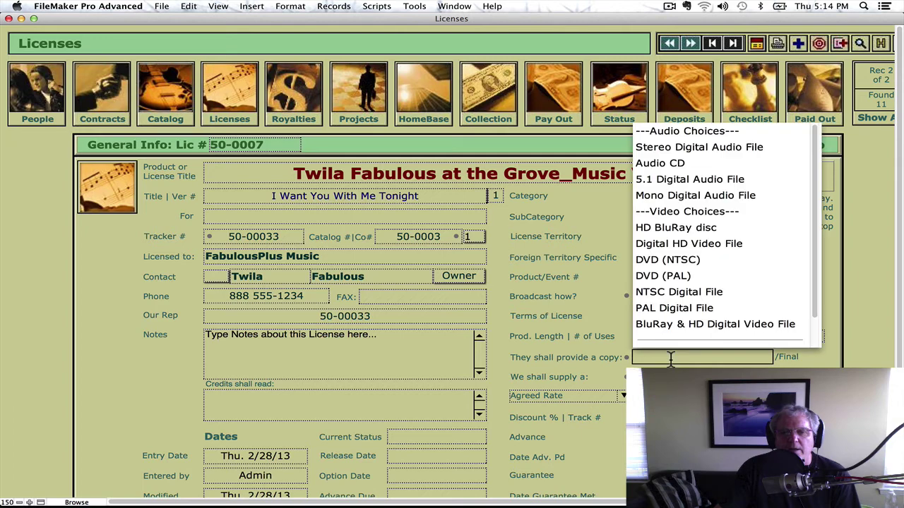
pyautogui.click(681, 230)
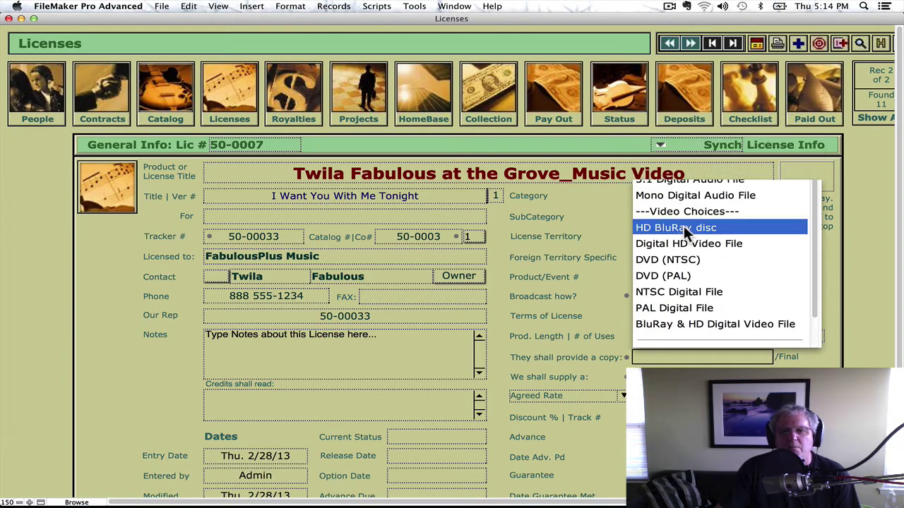
pyautogui.press('KP_Enter')
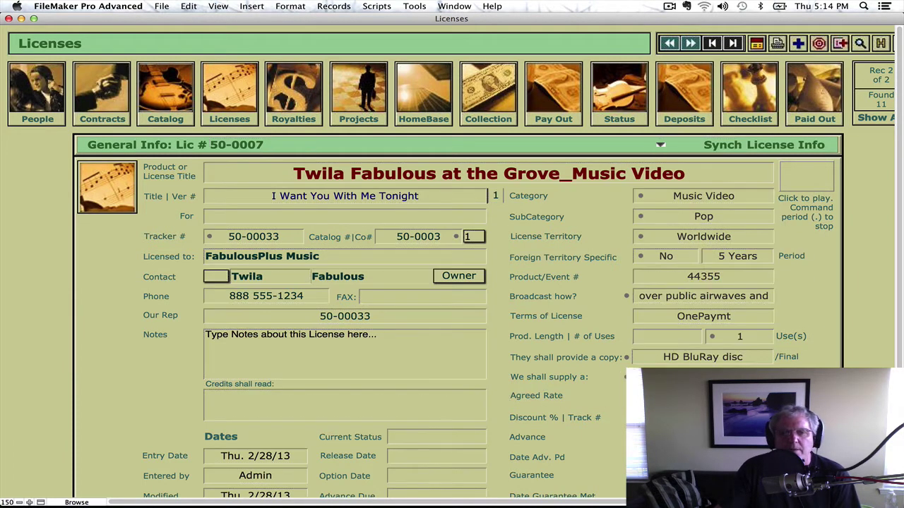
pyautogui.press('Tab')
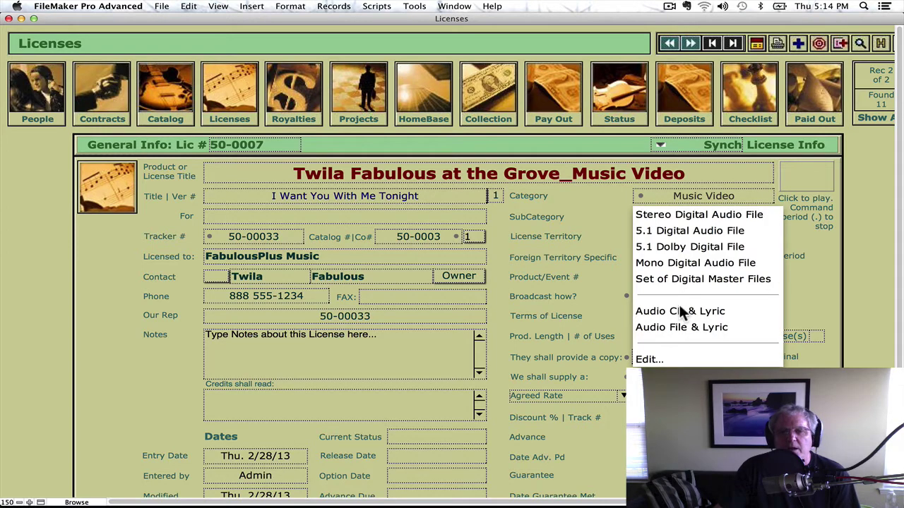
pyautogui.press('Tab')
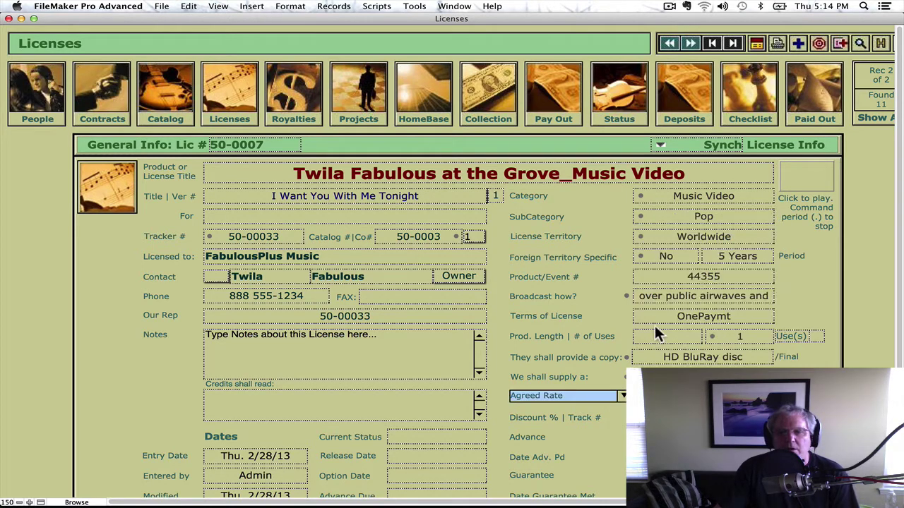
pyautogui.click(615, 374)
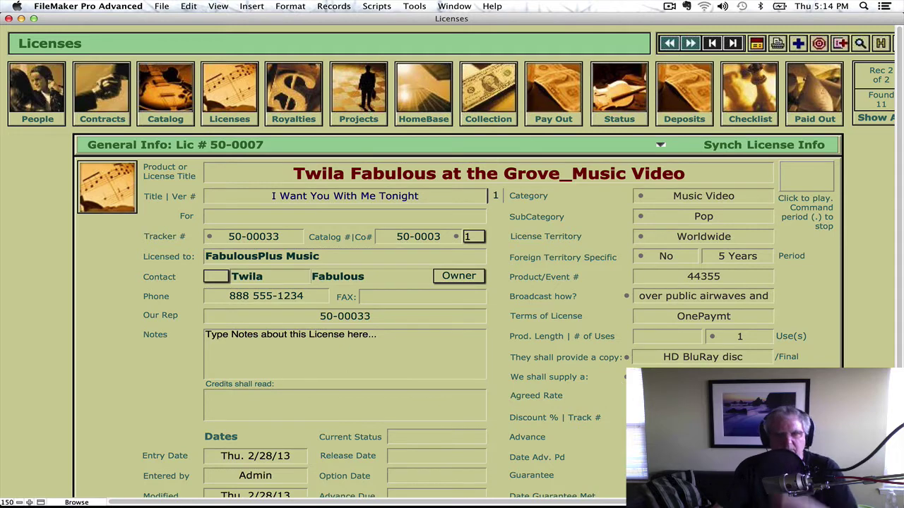
pyautogui.click(565, 396)
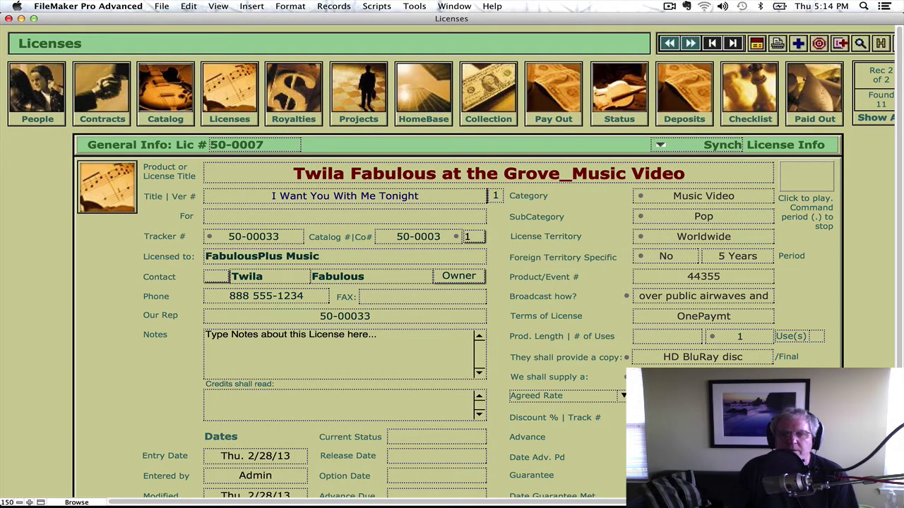
pyautogui.press('KP_Enter')
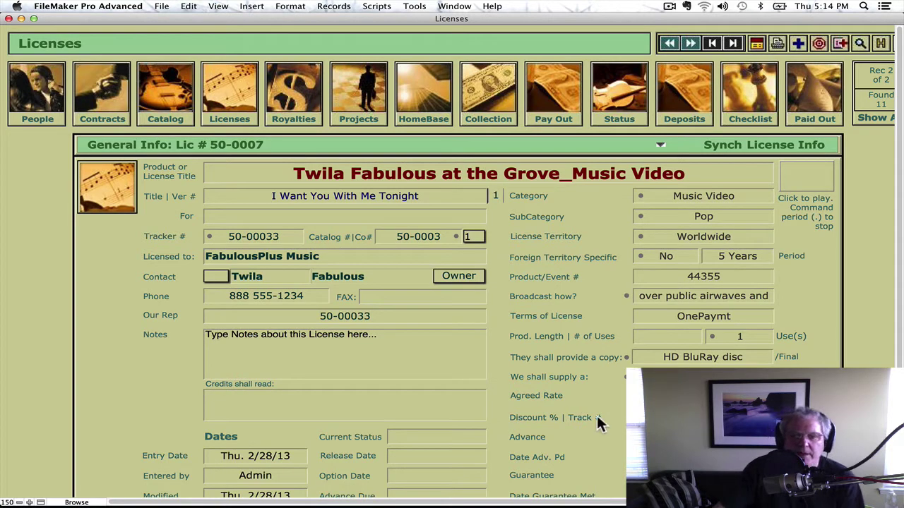
pyautogui.click(607, 397)
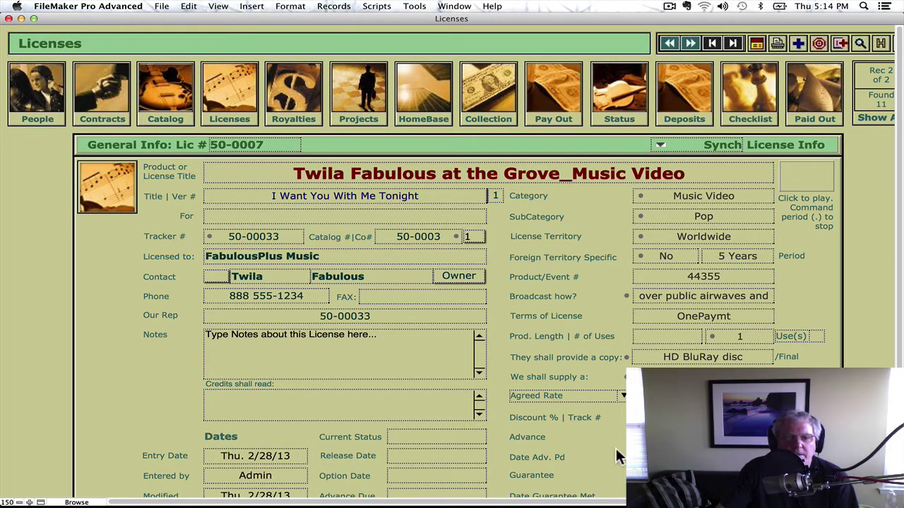
# On the Status view, set Current Status to Signed and Paperwork to Filed.
pyautogui.click(617, 105)
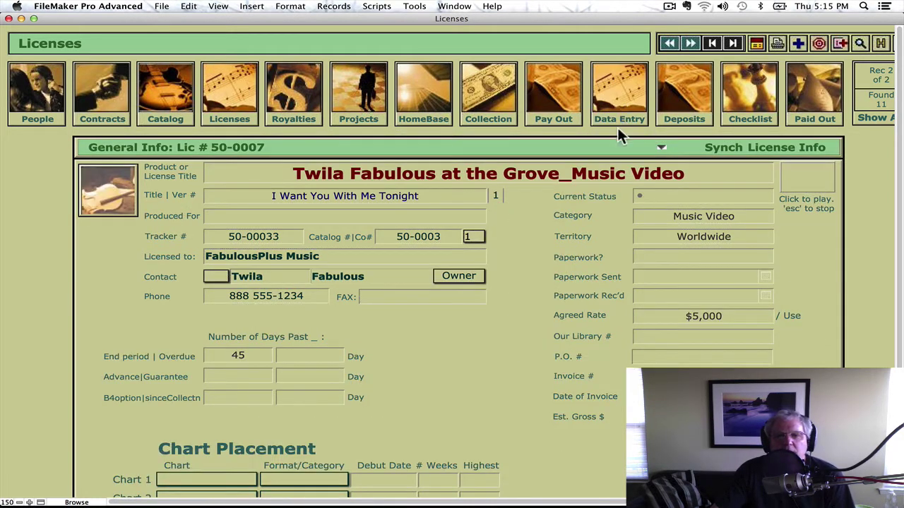
pyautogui.click(679, 197)
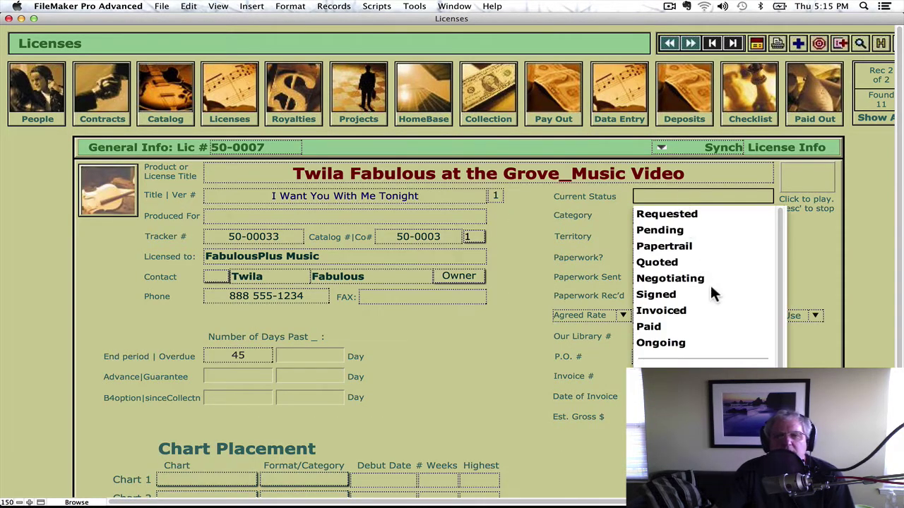
pyautogui.click(674, 280)
pyautogui.click(686, 199)
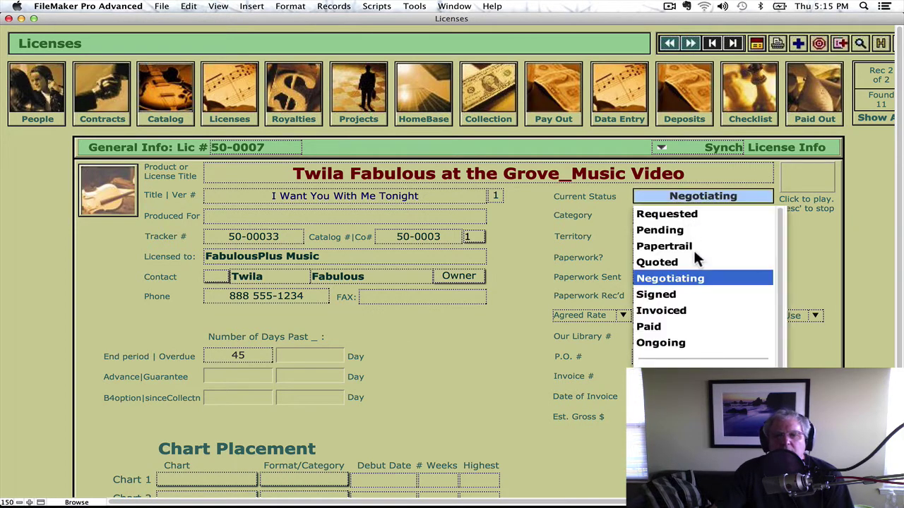
pyautogui.click(679, 291)
pyautogui.click(616, 295)
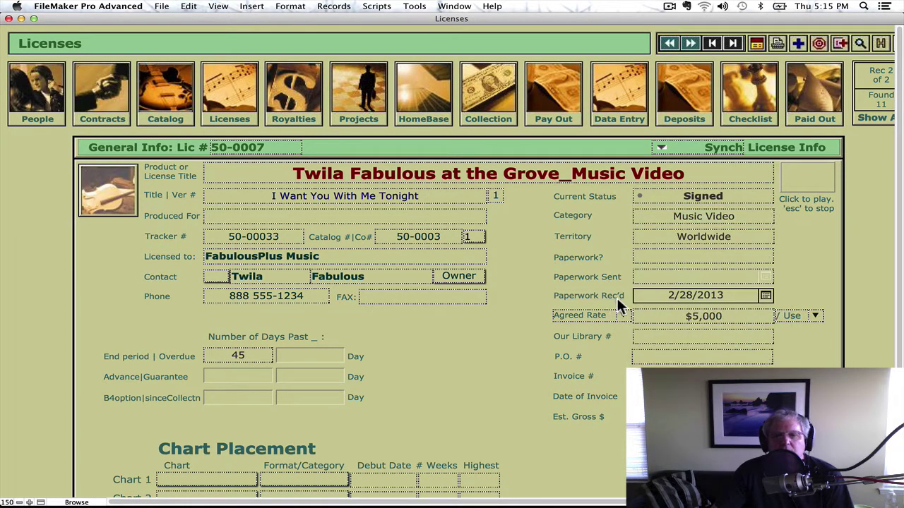
pyautogui.click(679, 259)
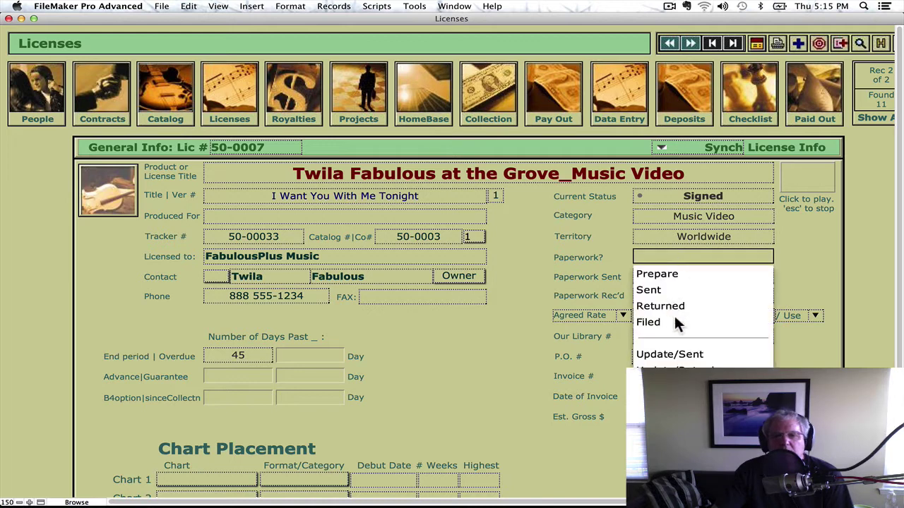
pyautogui.click(676, 322)
pyautogui.click(545, 321)
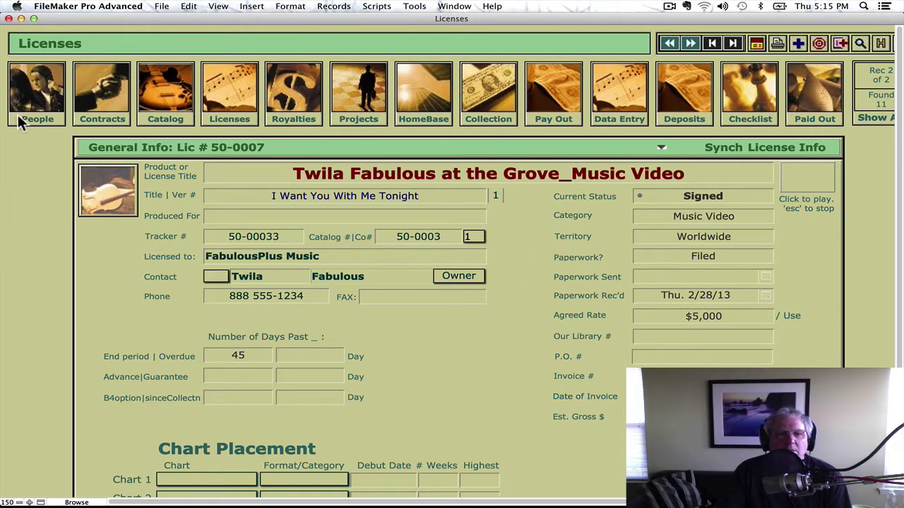
# Open the licensee contact's Live Shows/Events and the Grove show entry.
pyautogui.click(38, 98)
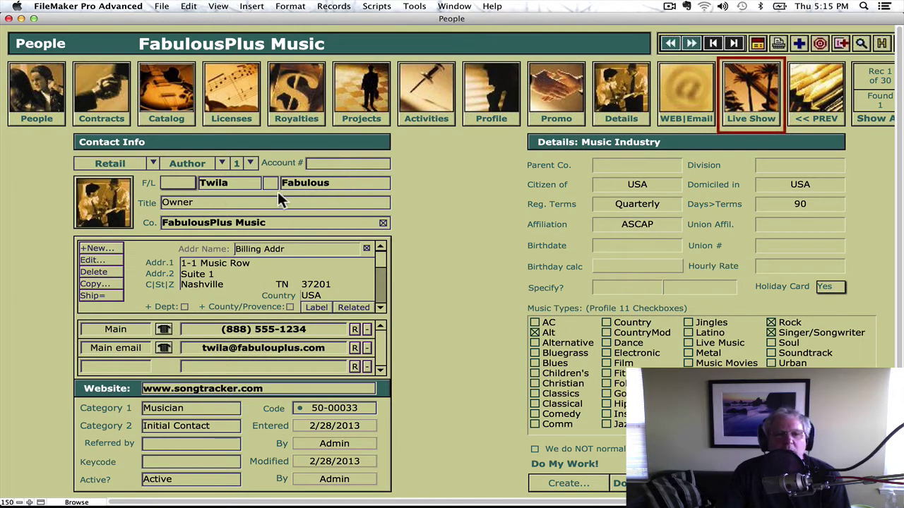
pyautogui.click(752, 91)
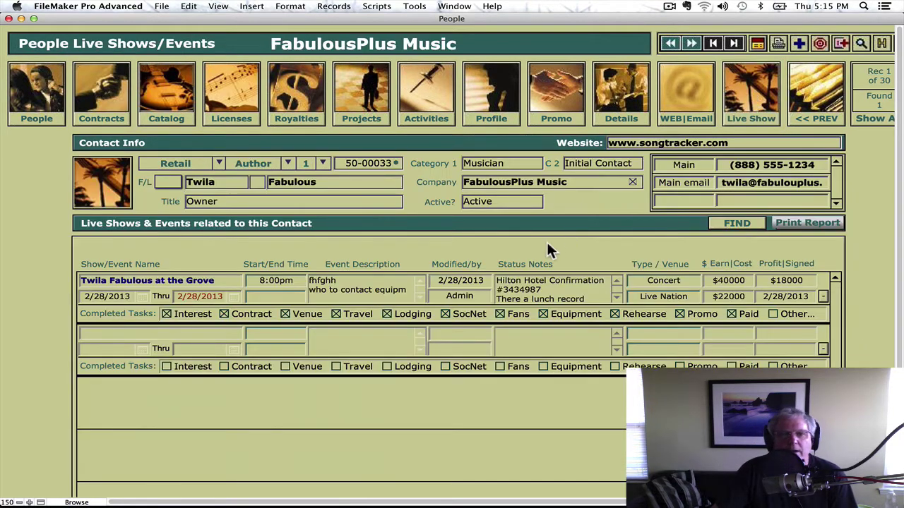
pyautogui.click(222, 279)
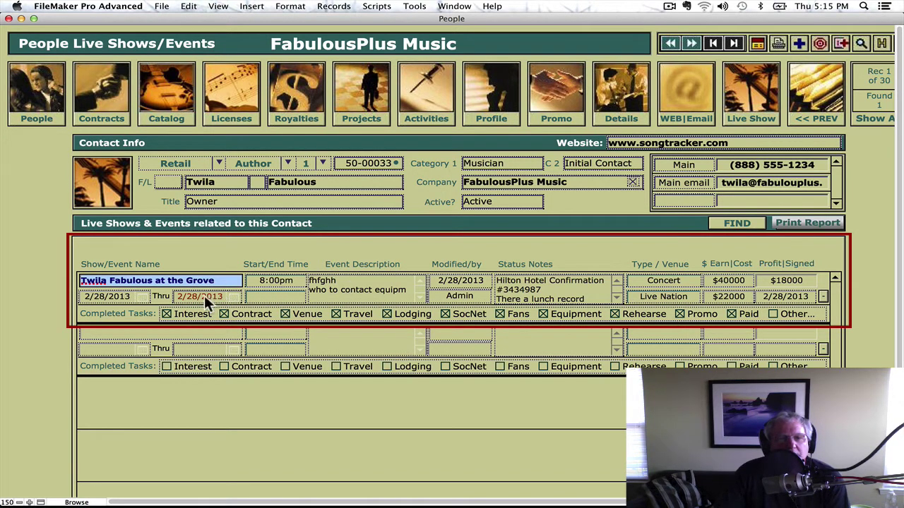
pyautogui.click(363, 281)
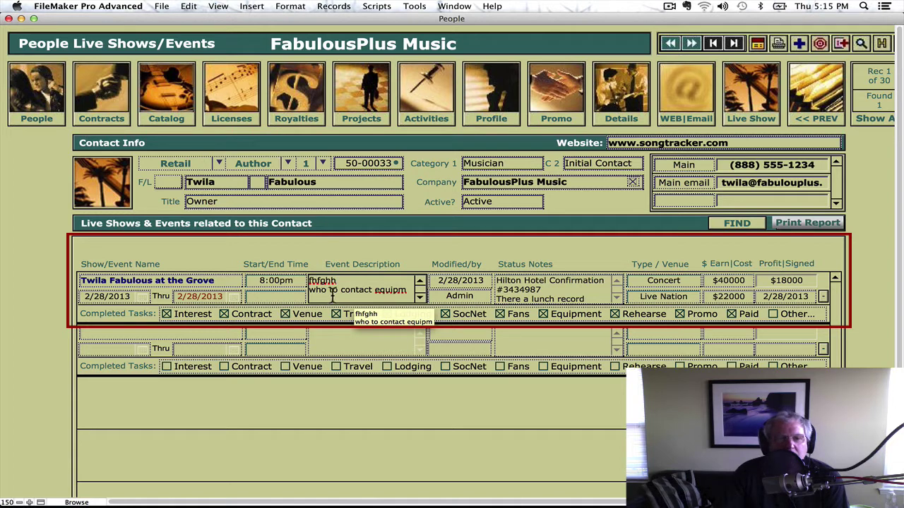
# Append 'signing after sound check' to the status notes and commit, leaving $18000 profit.
pyautogui.click(556, 290)
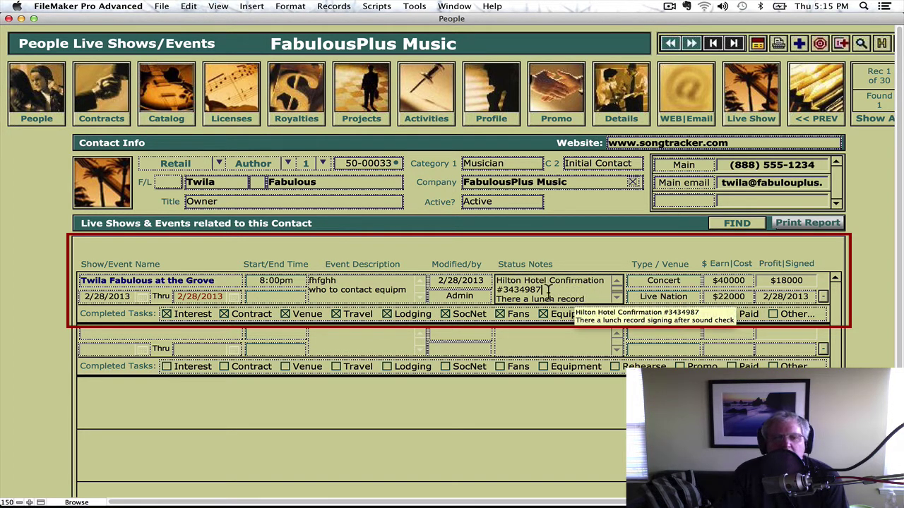
pyautogui.click(590, 298)
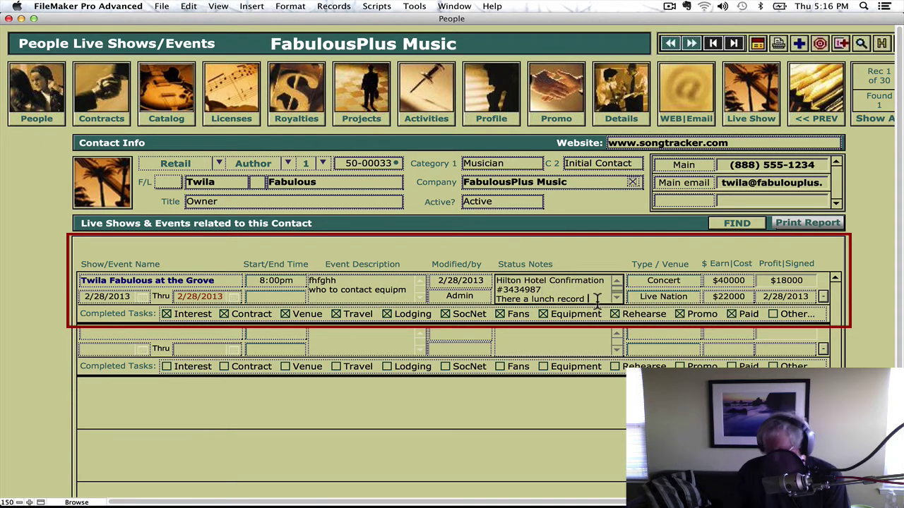
pyautogui.write('signing after sound check')
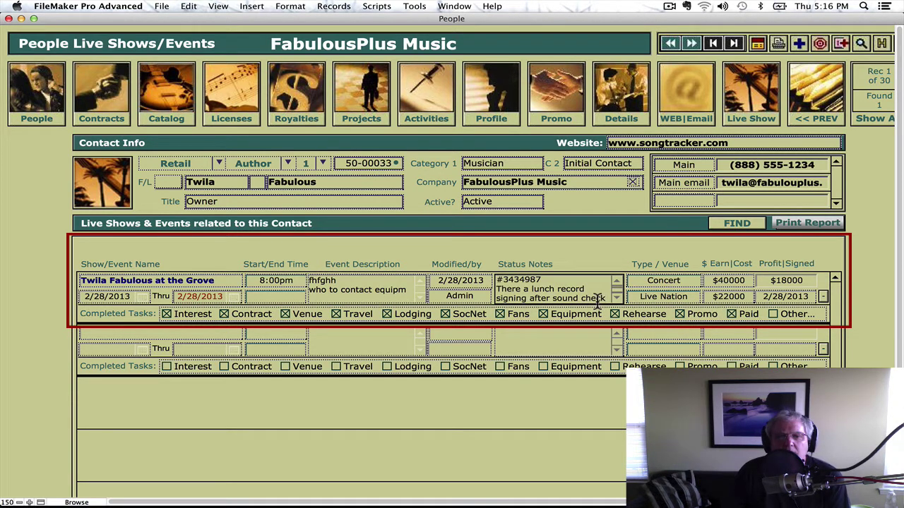
pyautogui.click(667, 281)
pyautogui.click(646, 297)
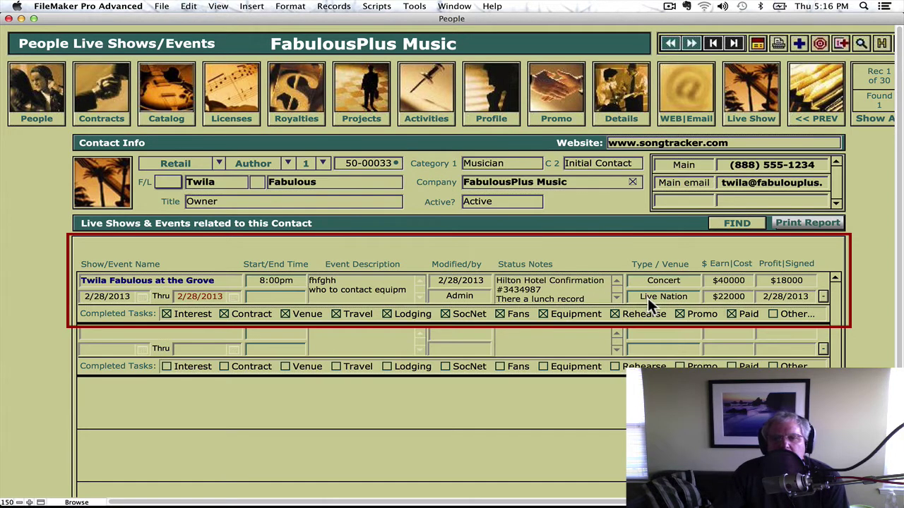
pyautogui.click(648, 341)
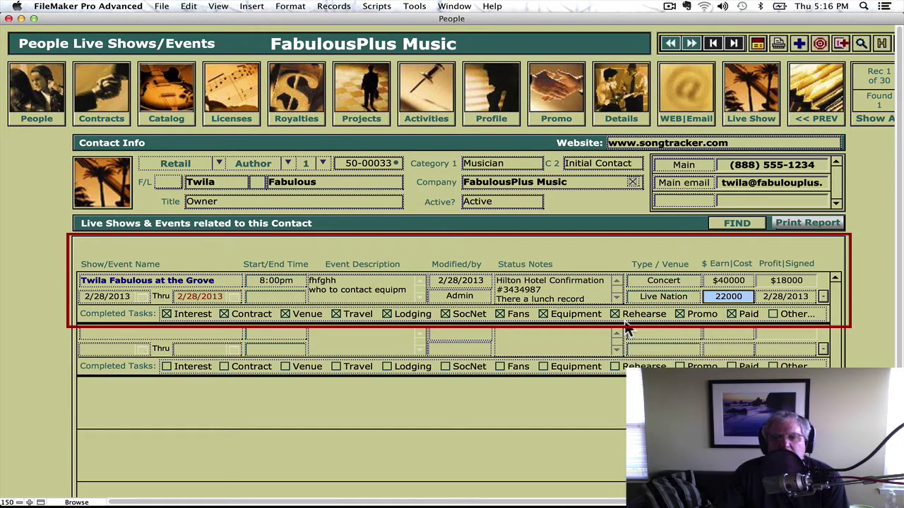
pyautogui.click(729, 282)
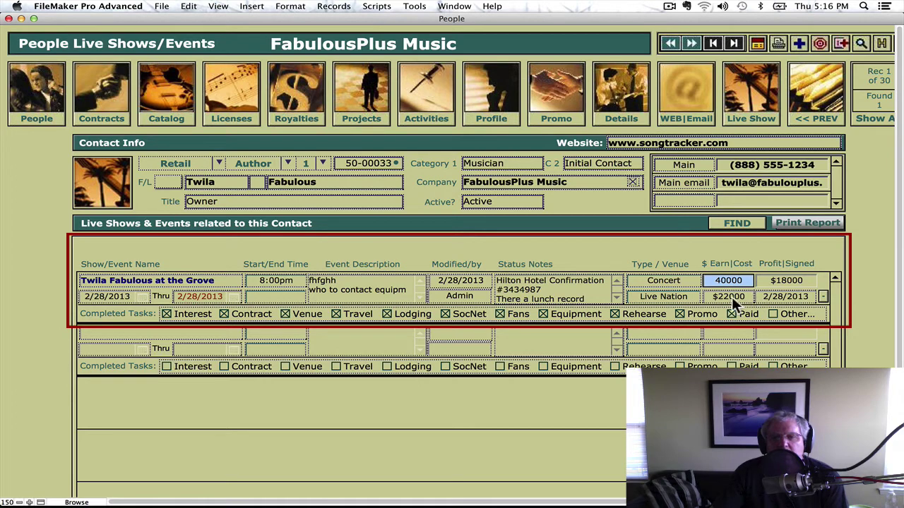
pyautogui.click(730, 297)
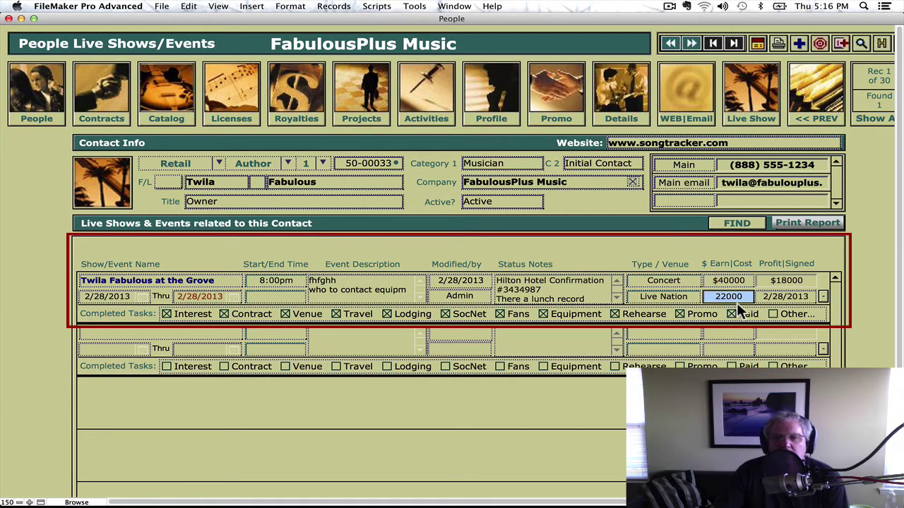
pyautogui.click(783, 279)
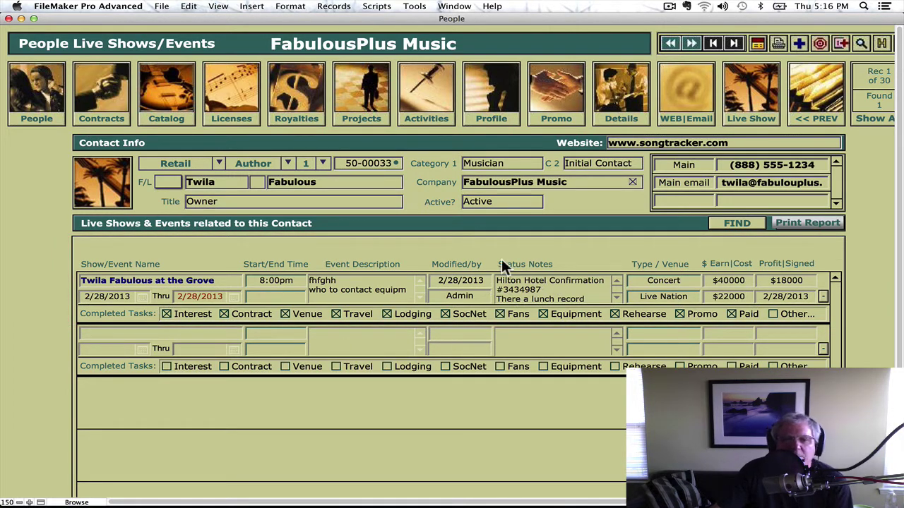
# Run the Live Show/Event List report by the contact's first name, cancelling printing.
pyautogui.click(797, 222)
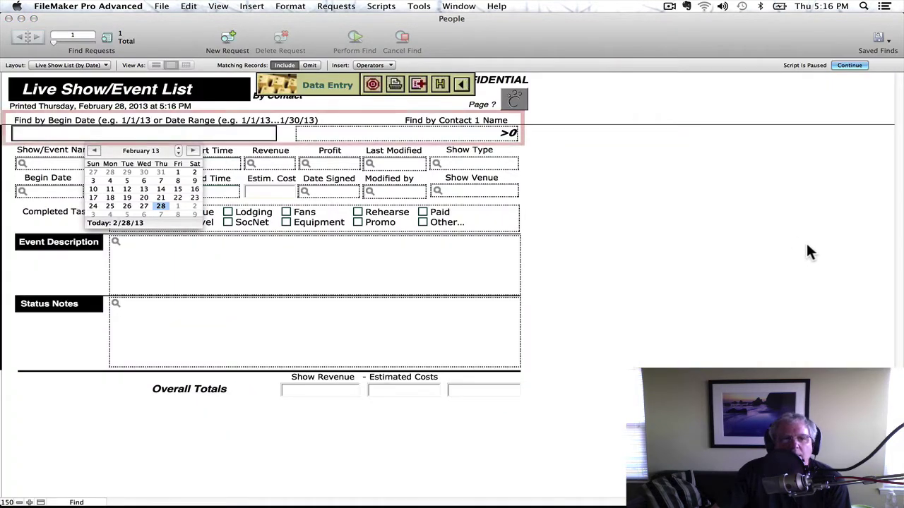
pyautogui.click(385, 136)
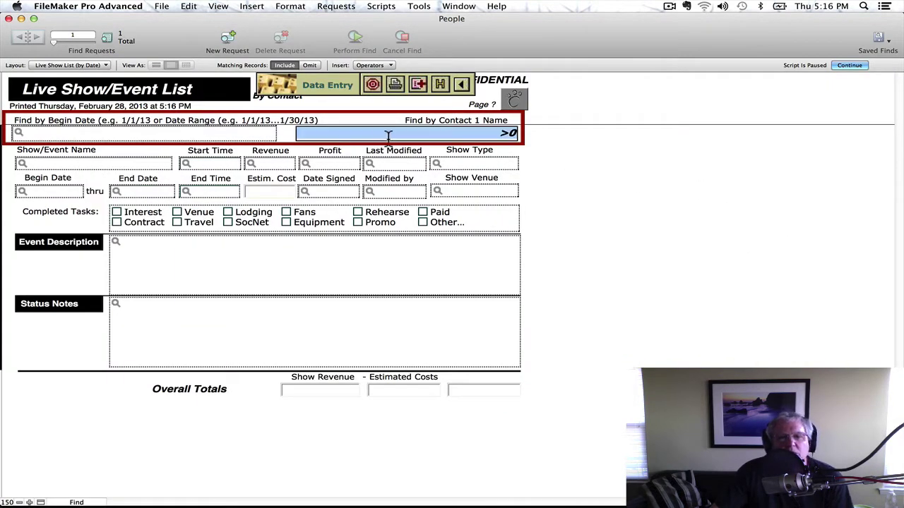
pyautogui.write('Twila')
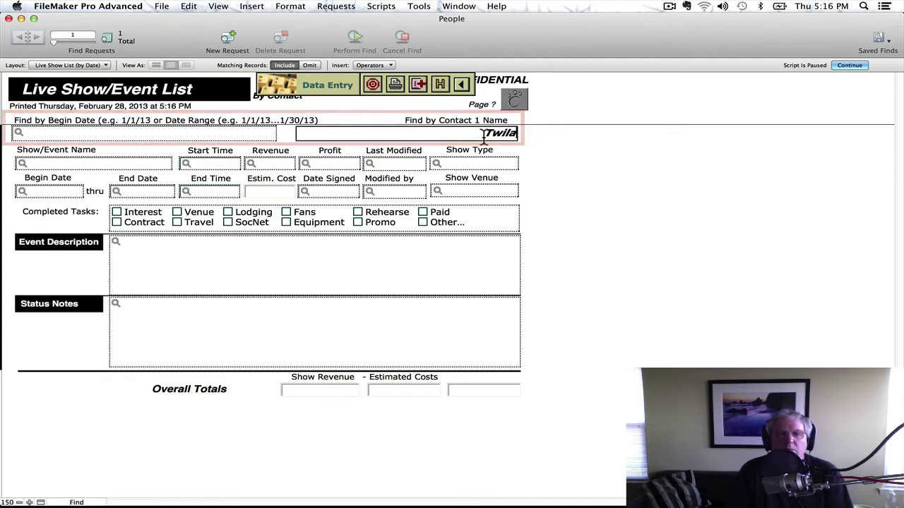
pyautogui.press('Return')
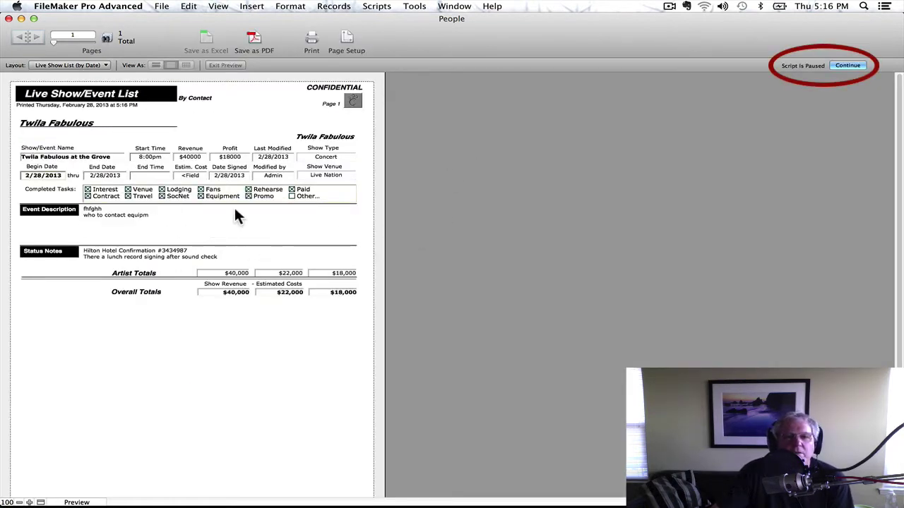
pyautogui.click(847, 66)
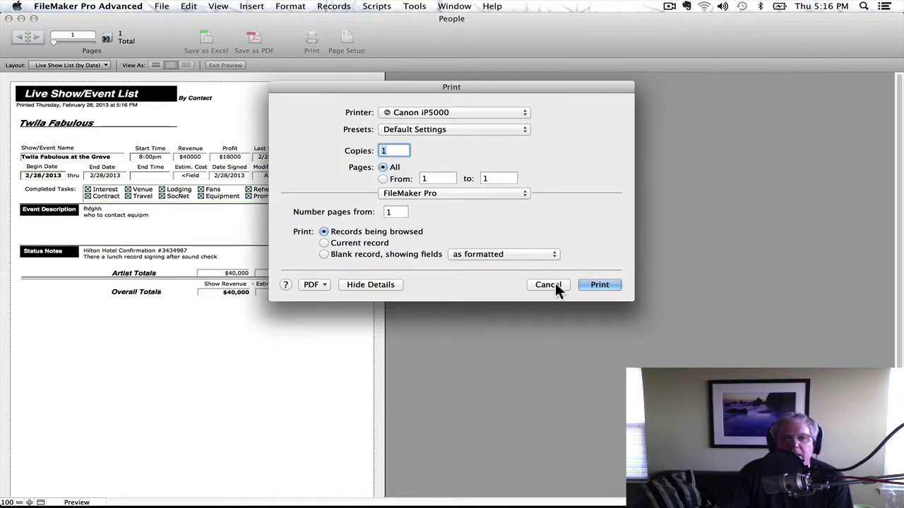
pyautogui.click(556, 285)
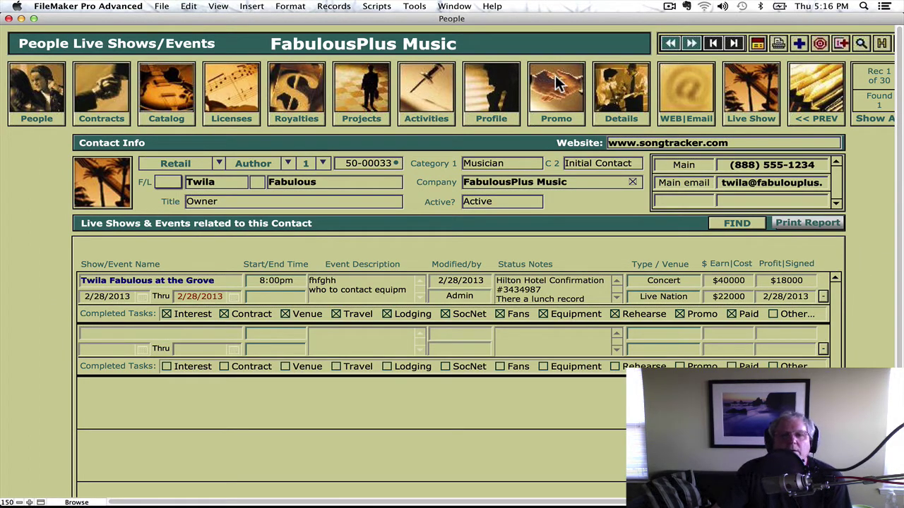
# Open license 50-0007 from the contact's related licenses and go to Collection.
pyautogui.click(247, 113)
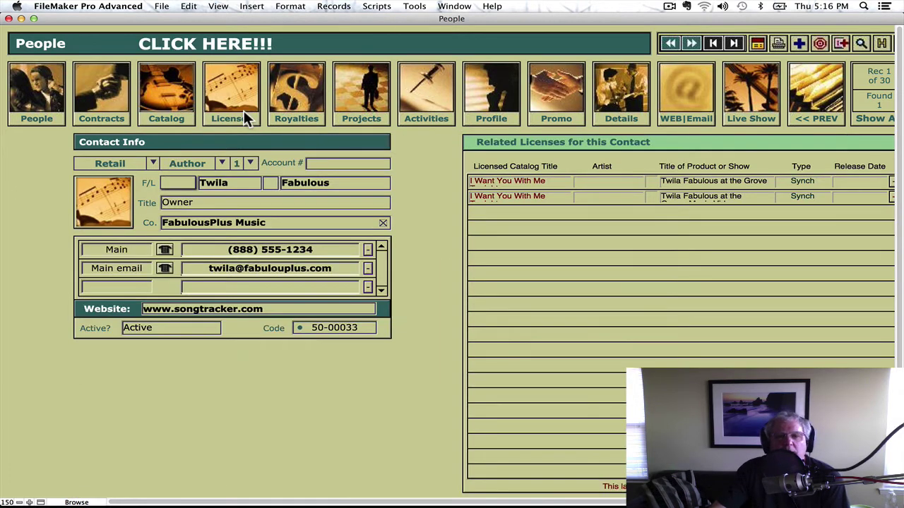
pyautogui.click(704, 193)
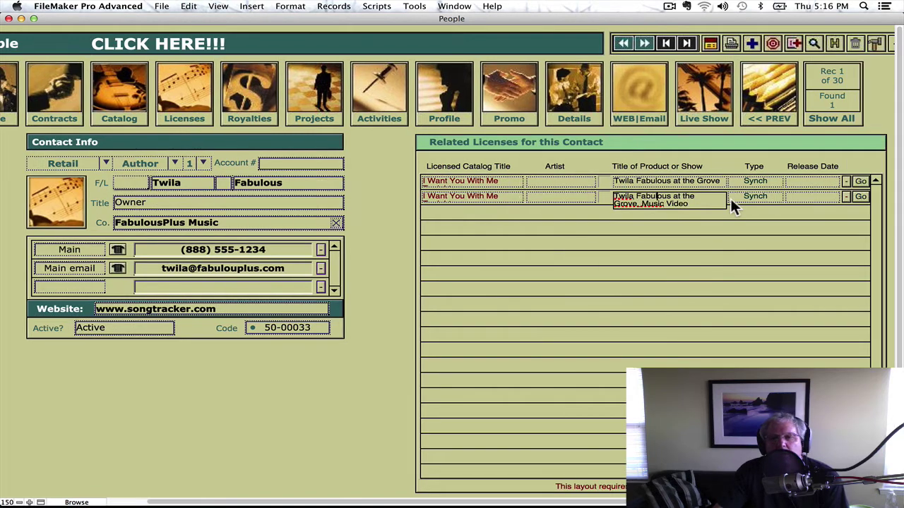
pyautogui.click(851, 196)
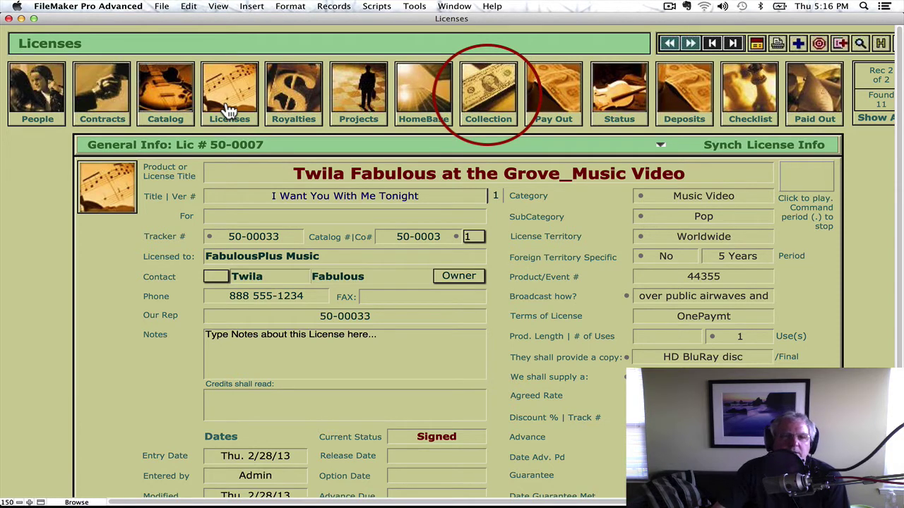
pyautogui.click(501, 111)
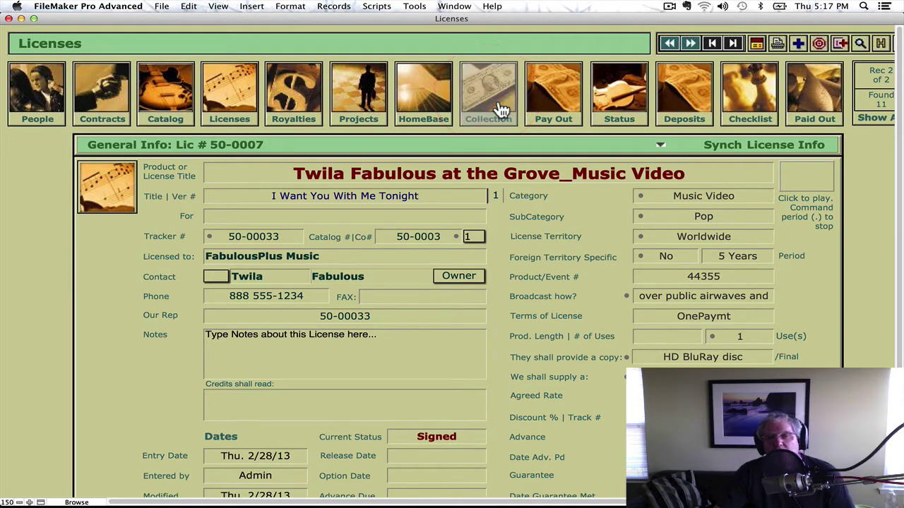
# Enter a collection for statement 23424, Domestic, dated 2/28/2013.
pyautogui.click(106, 260)
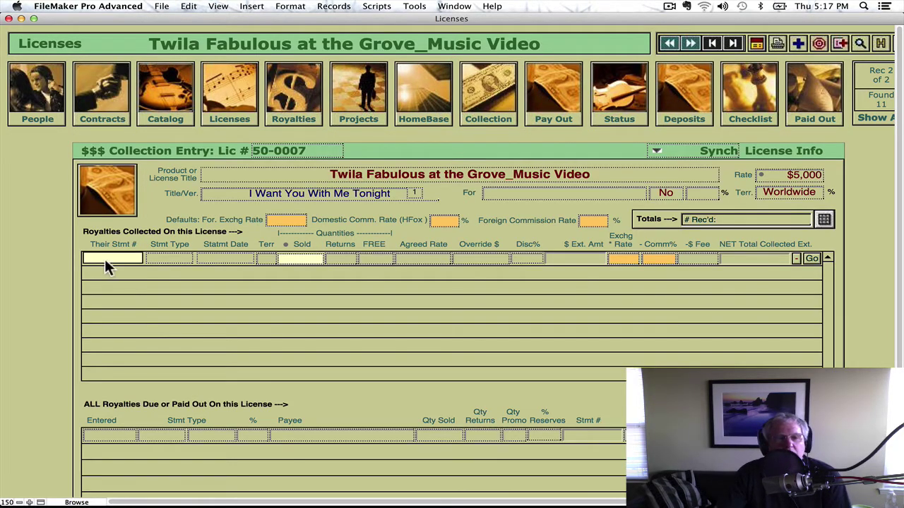
pyautogui.write('23424')
pyautogui.press('Tab')
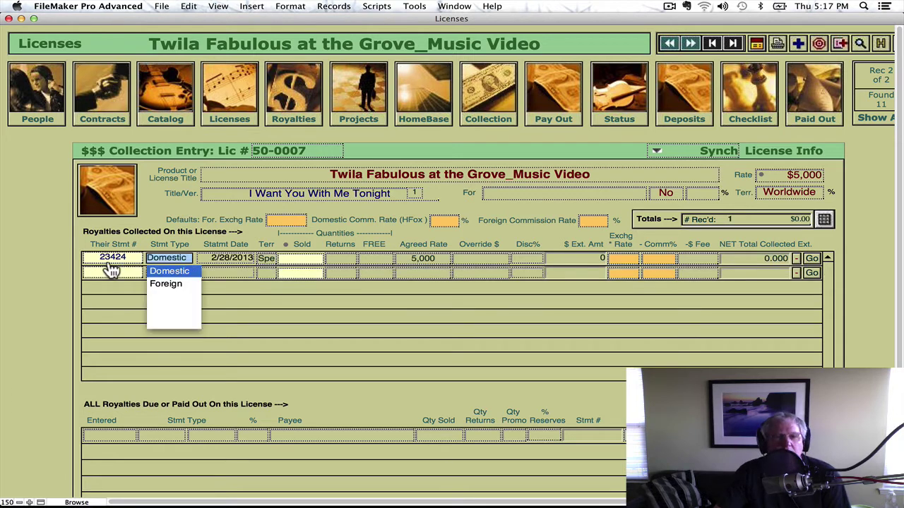
pyautogui.click(174, 271)
pyautogui.click(239, 258)
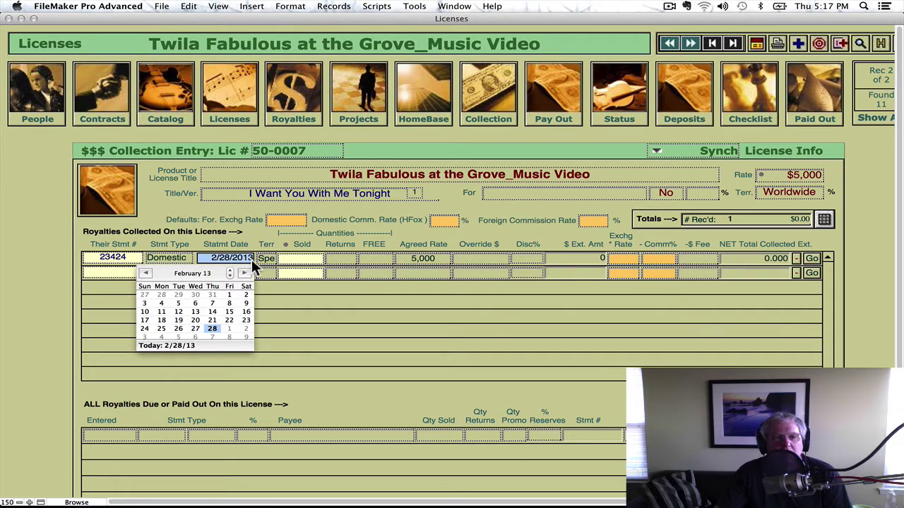
pyautogui.press('Escape')
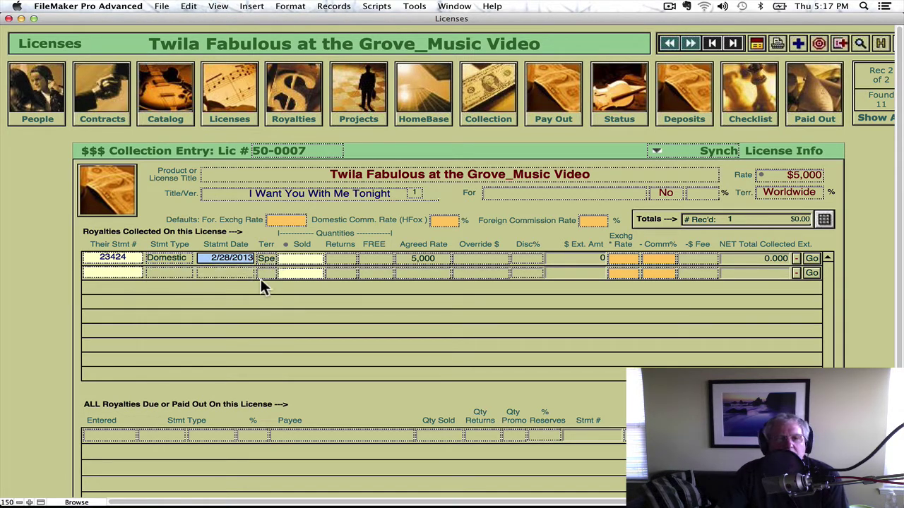
# Set Worldwide territory and 1 unit sold, then bring up the Pay Out screen.
pyautogui.click(269, 259)
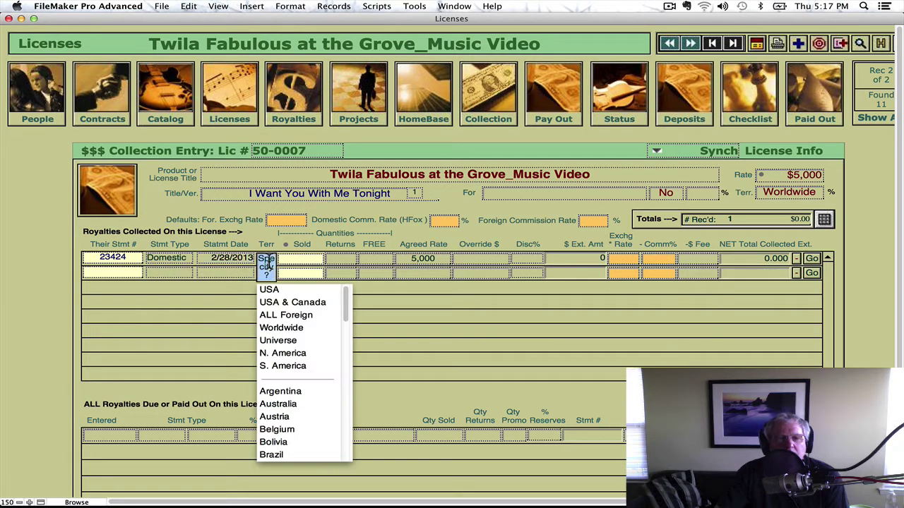
pyautogui.click(289, 327)
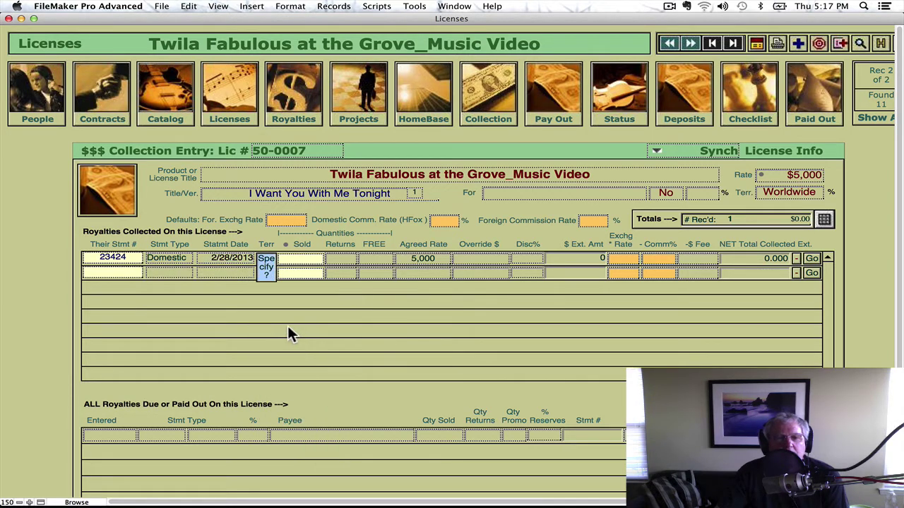
pyautogui.click(304, 261)
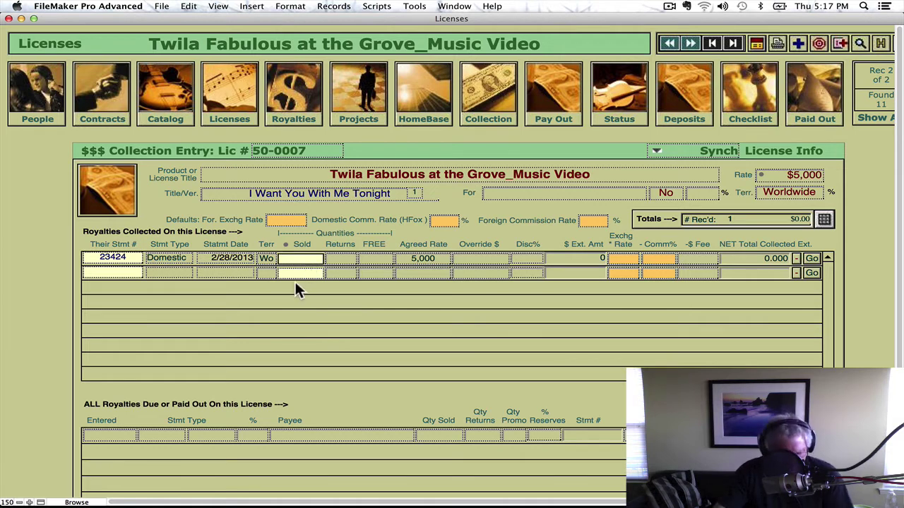
pyautogui.click(466, 258)
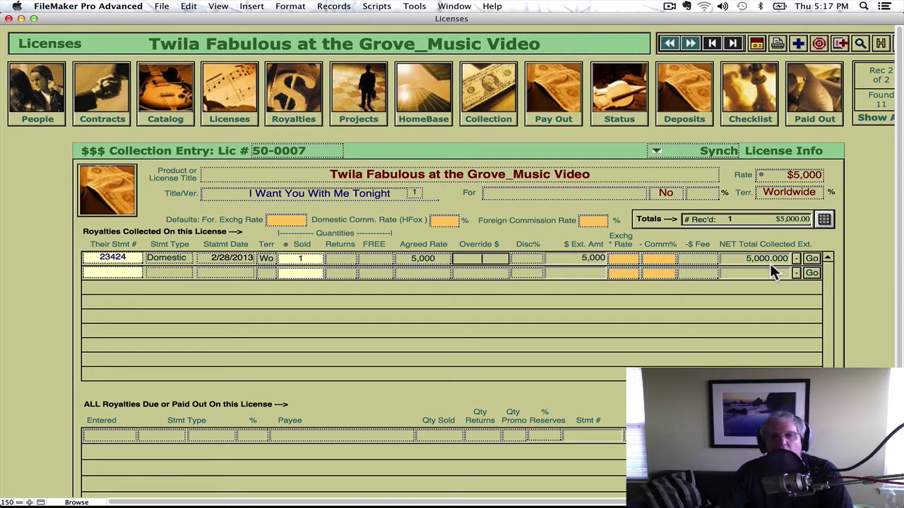
pyautogui.click(547, 102)
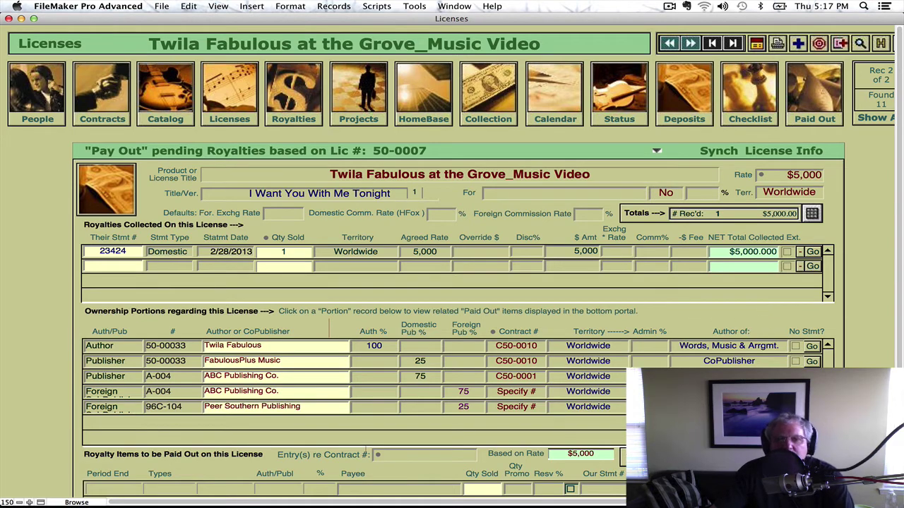
# Create royalty pay-out items for all ownership holders from the $5,000 net total collected.
pyautogui.click(741, 259)
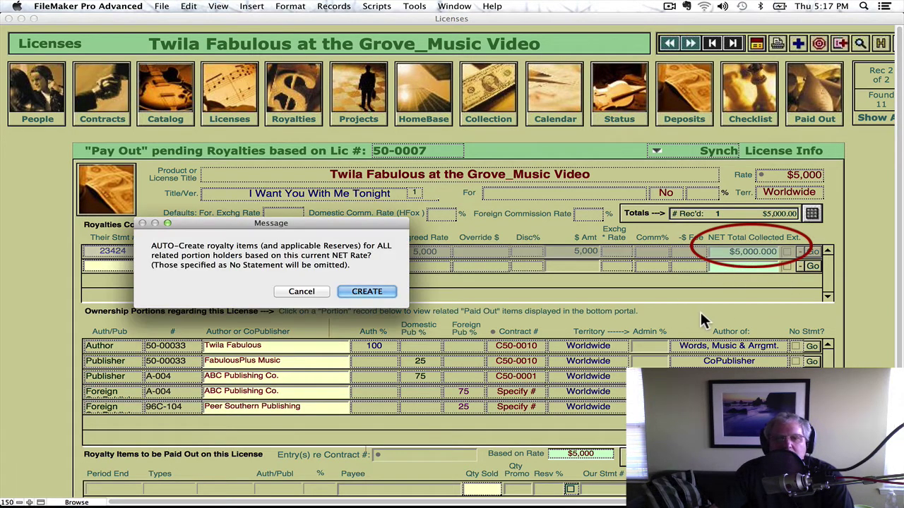
pyautogui.click(365, 293)
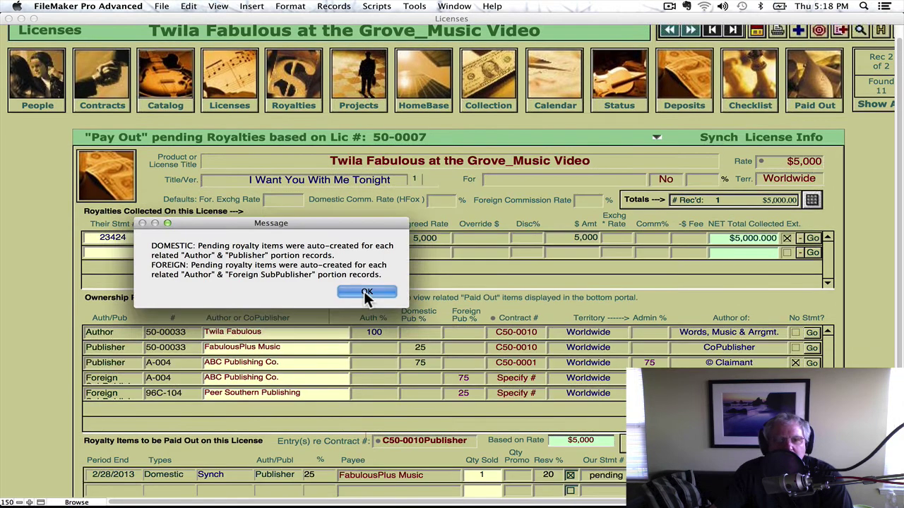
pyautogui.click(367, 293)
# Inspect the pay-out items for the Author, FabulousPlus Music and ABC Publishing Co. portions.
pyautogui.click(444, 334)
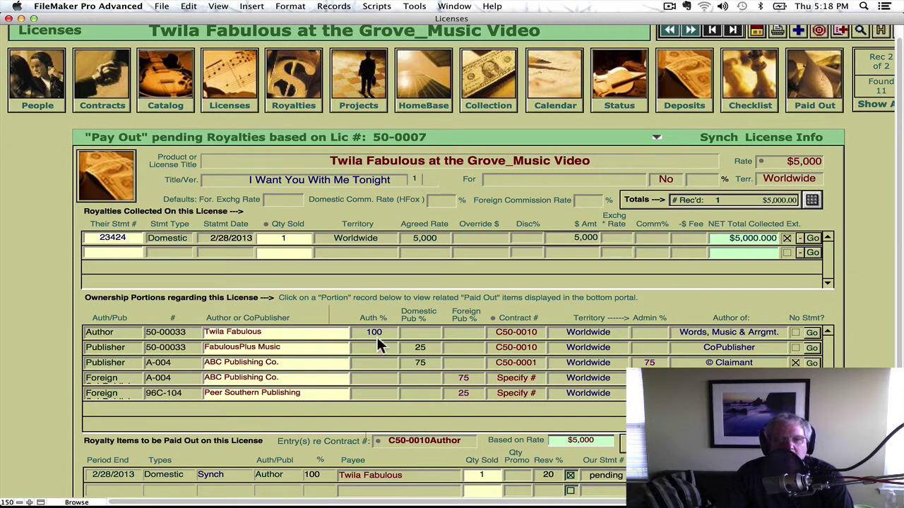
pyautogui.scroll(-5, 600, 481)
pyautogui.hscroll(4, 600, 482)
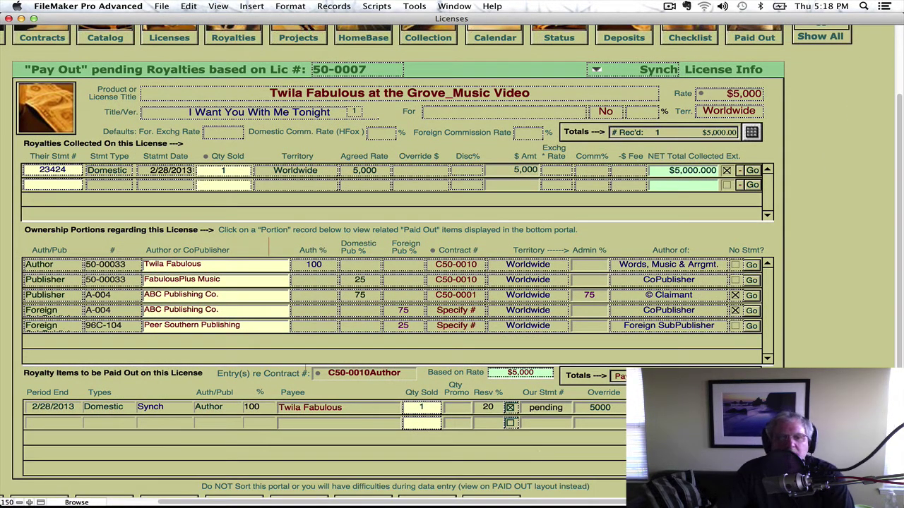
pyautogui.click(391, 280)
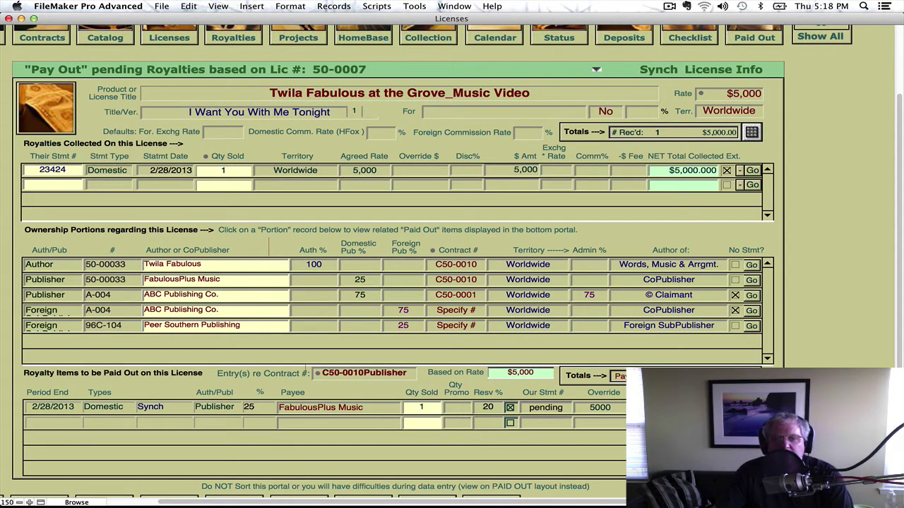
pyautogui.click(360, 296)
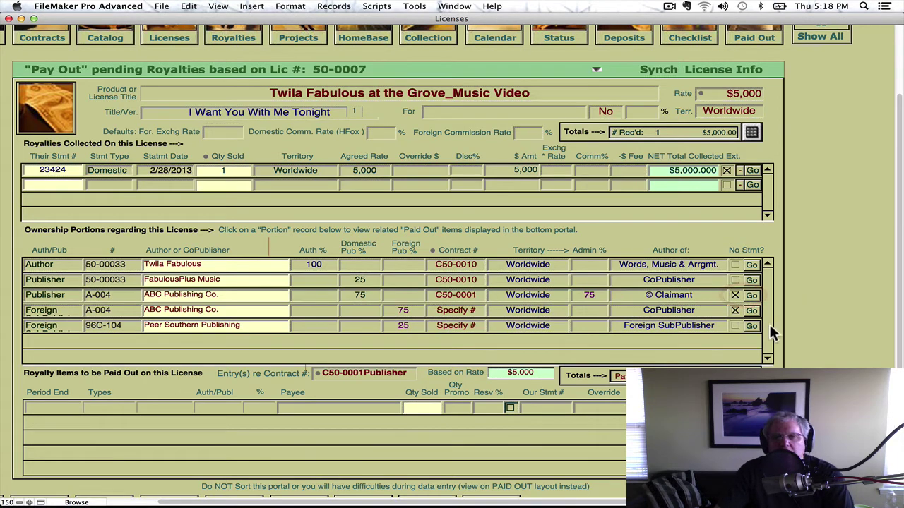
pyautogui.scroll(3, 817, 336)
pyautogui.hscroll(-3, 494, 329)
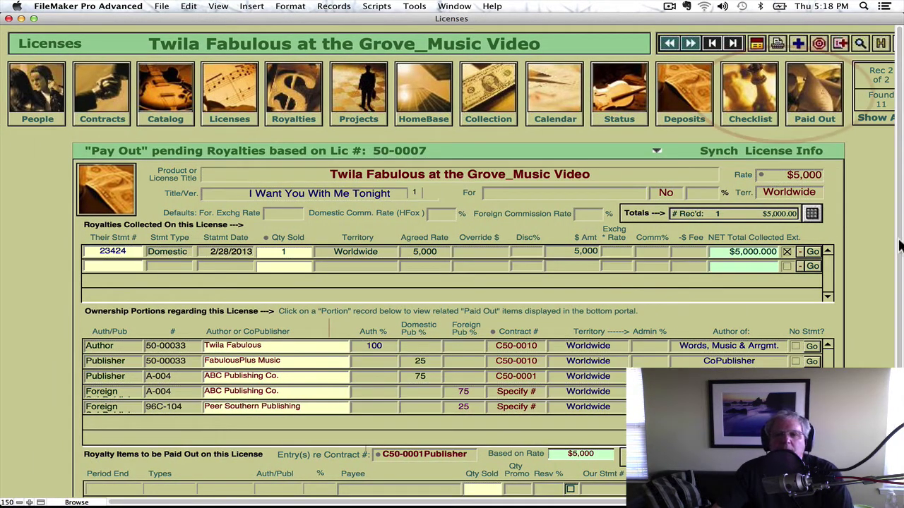
# Switch to Checklist's Paid Out view and review the Author and FabulousPlus Music pending items.
pyautogui.click(757, 113)
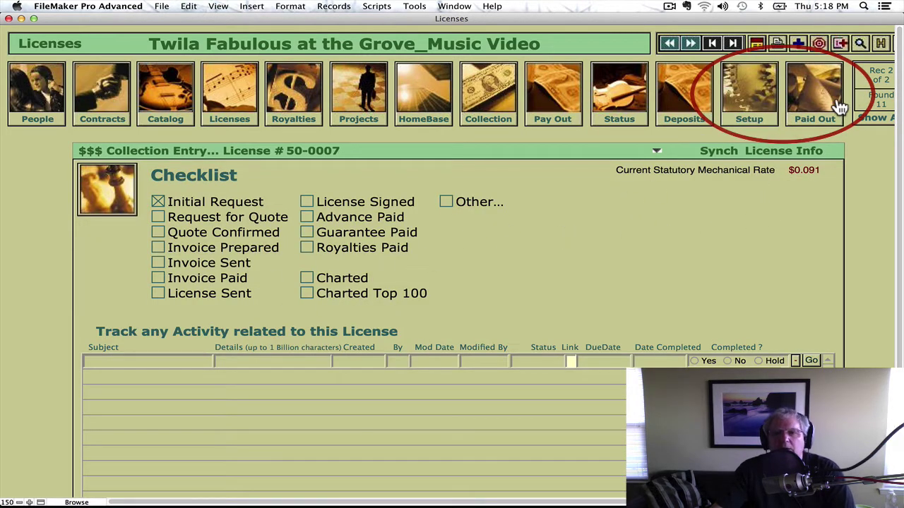
pyautogui.click(814, 92)
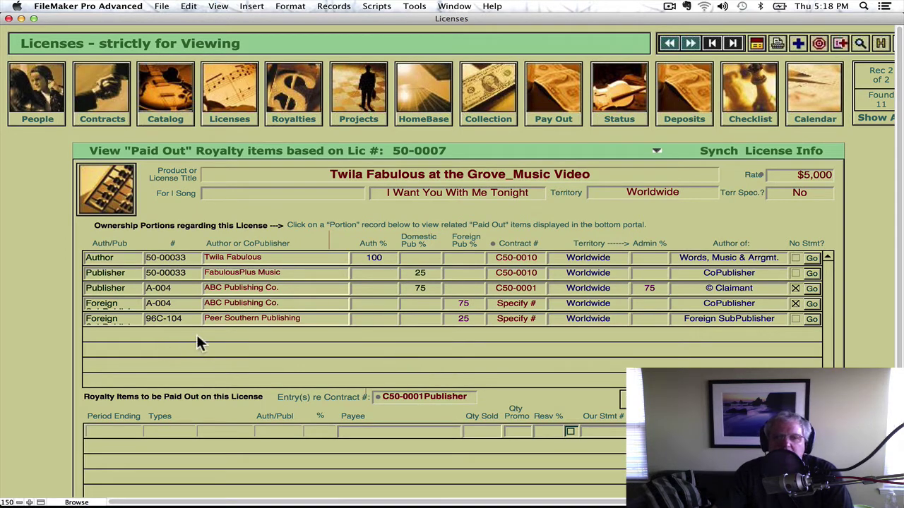
pyautogui.click(437, 258)
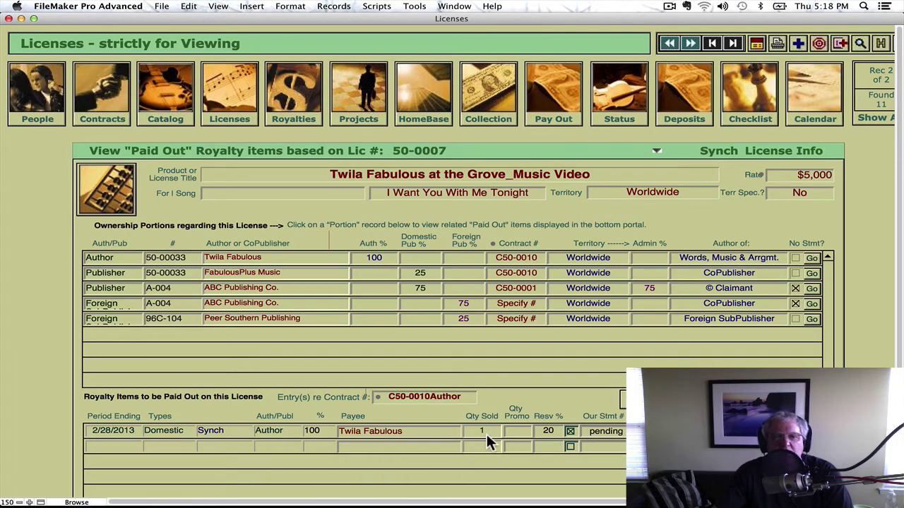
pyautogui.click(495, 275)
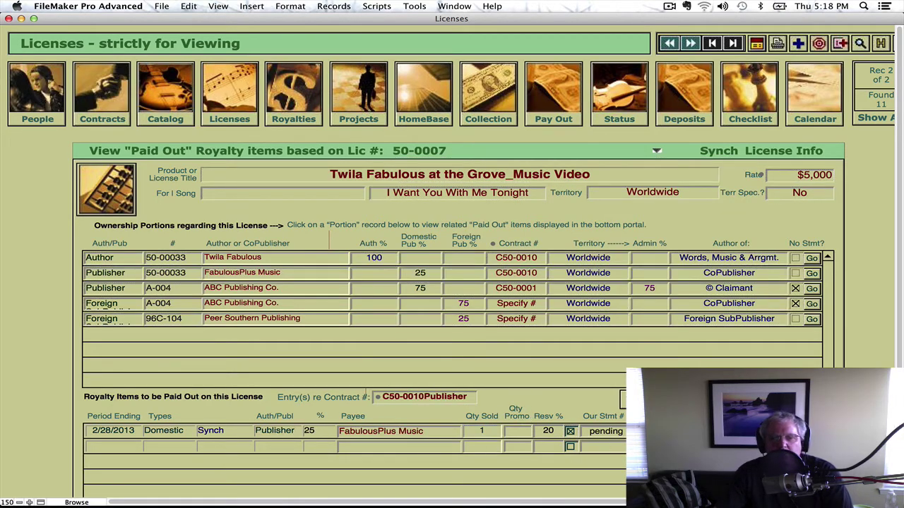